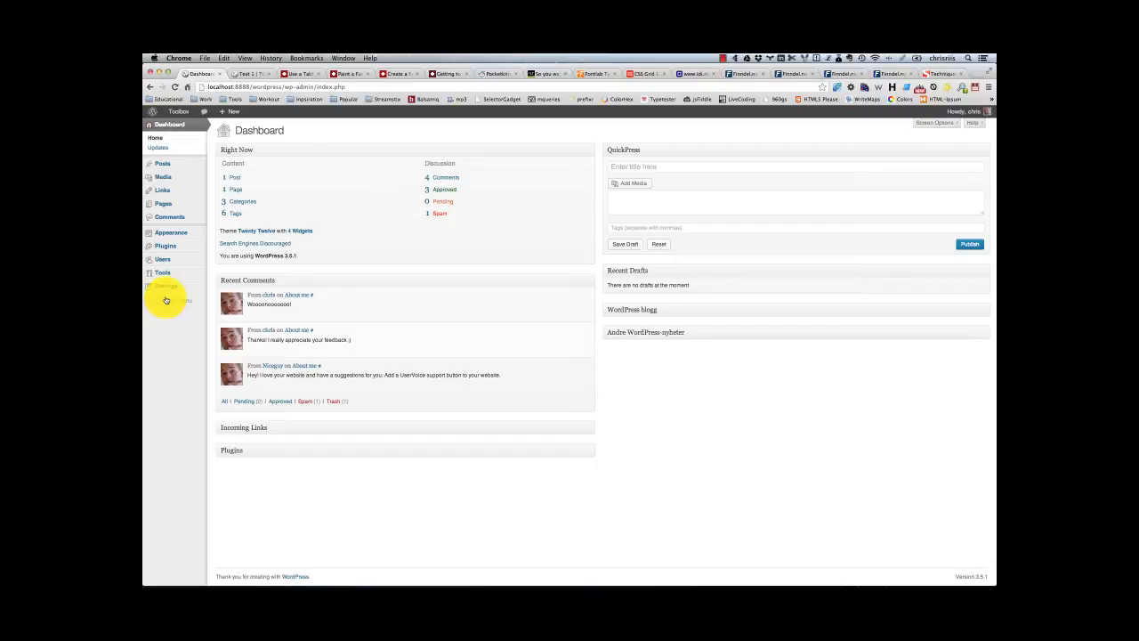
Step: Open the General settings and examine the Site Title and Tagline fields
mouse_move(167, 287)
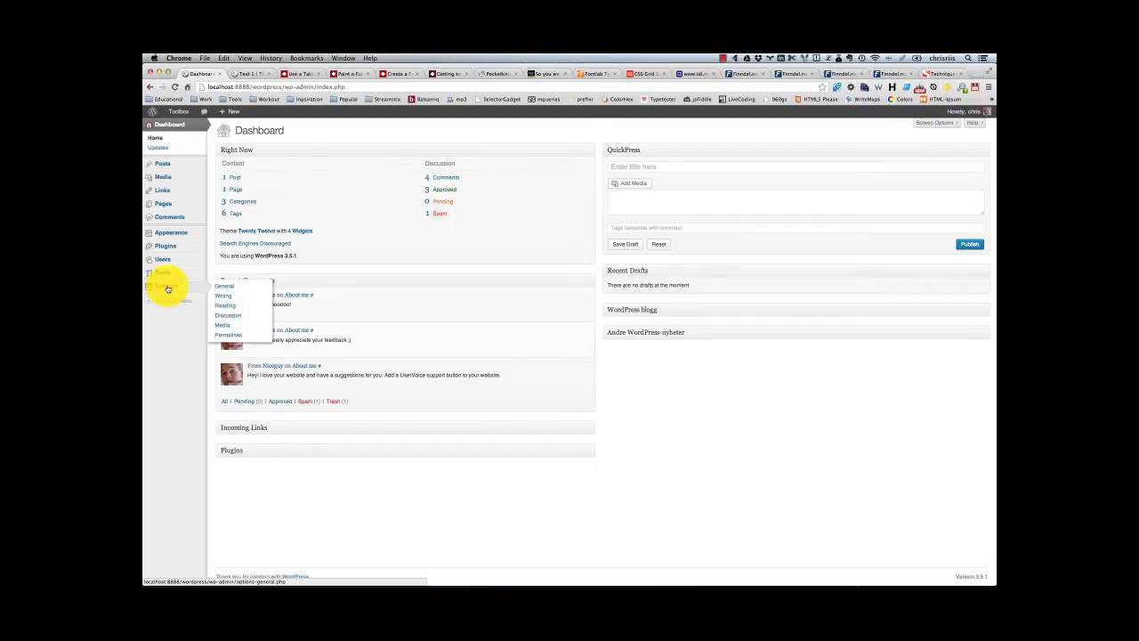
click(229, 289)
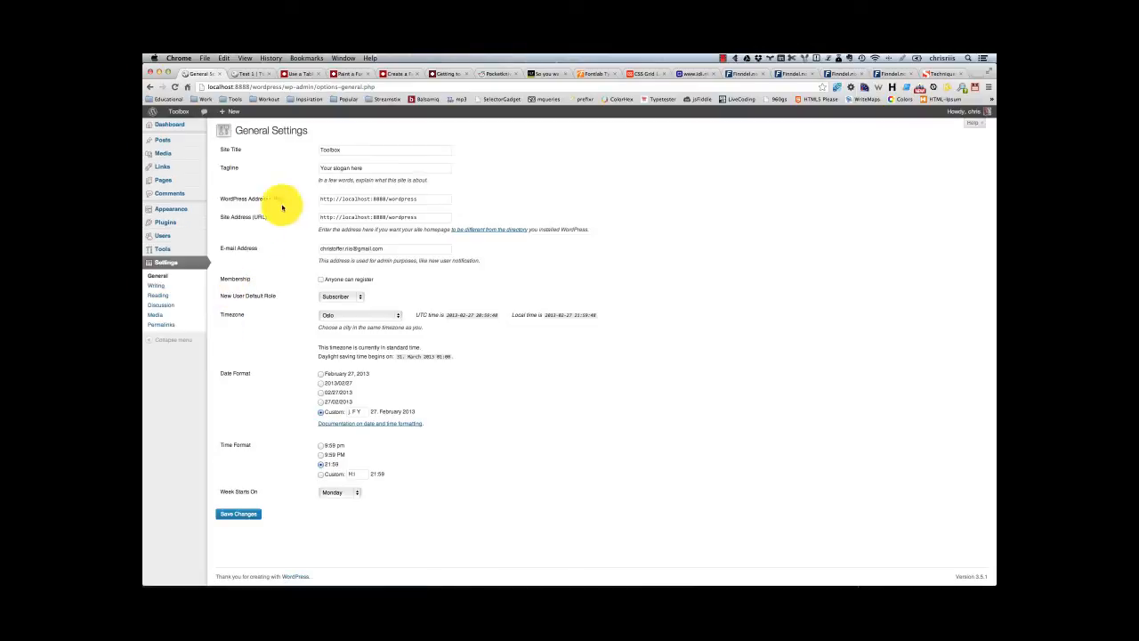
click(350, 150)
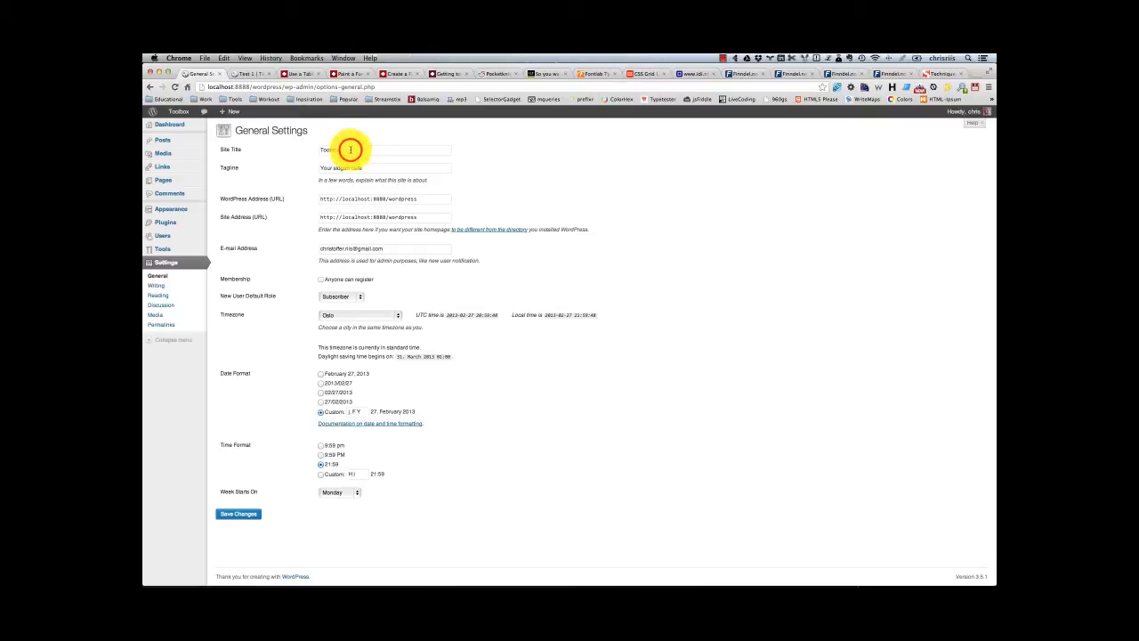
drag(350, 149, 316, 147)
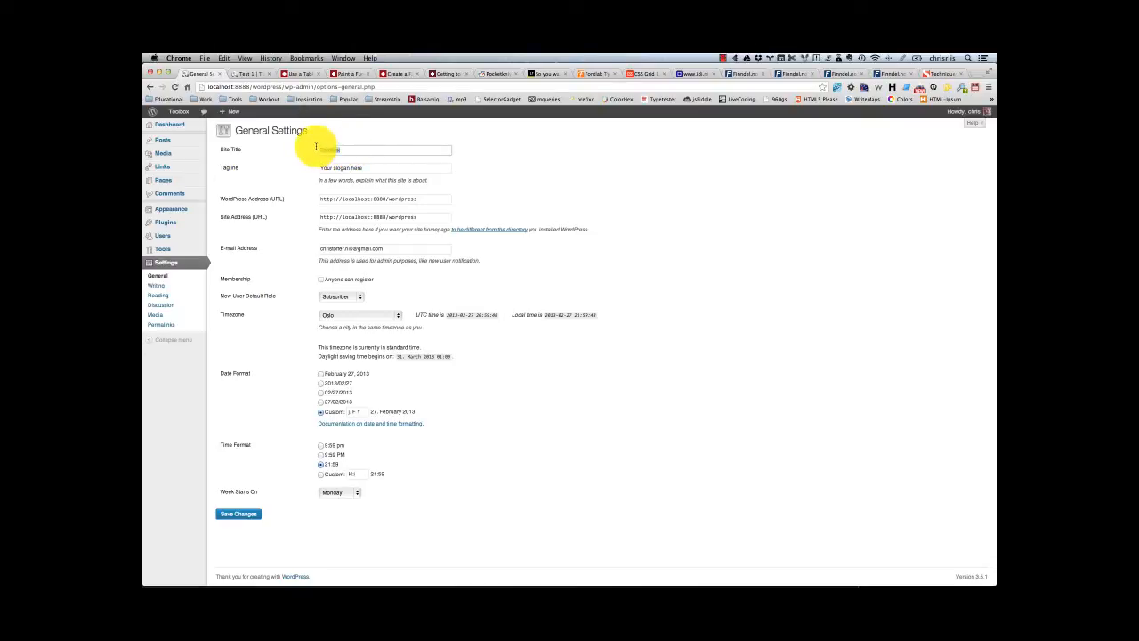
drag(381, 166, 287, 163)
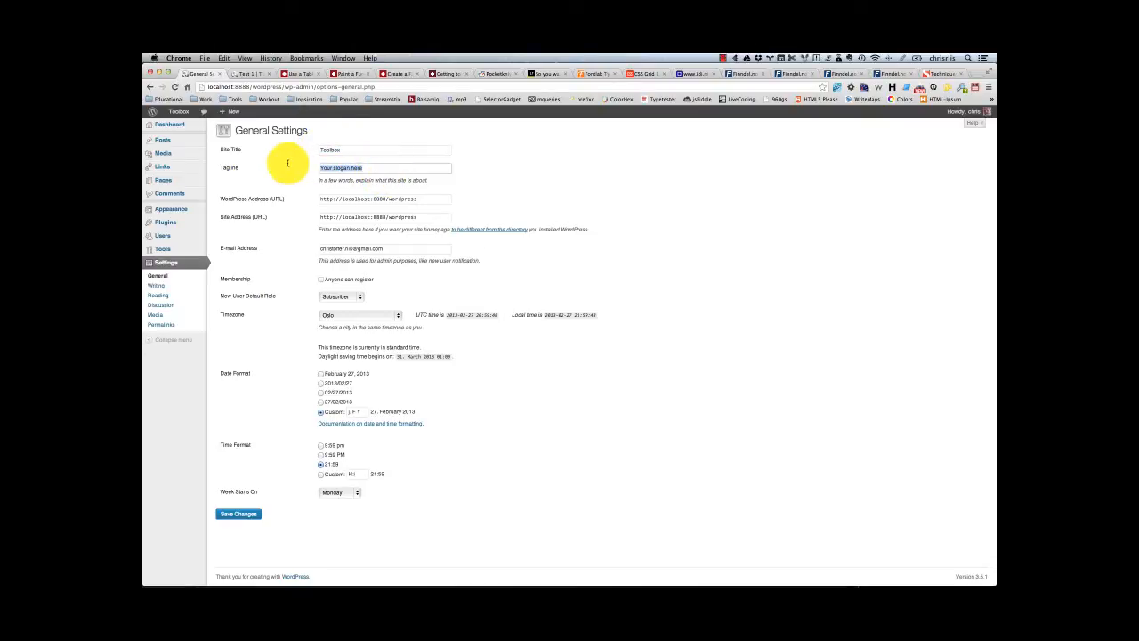
click(374, 166)
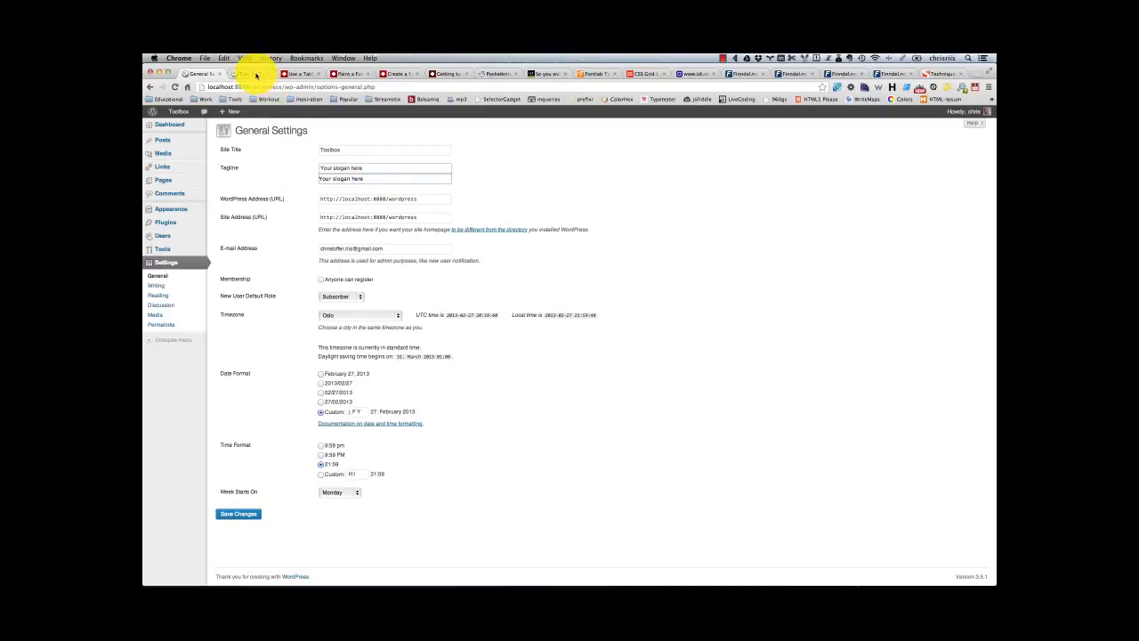
click(346, 152)
drag(346, 151, 319, 148)
click(346, 149)
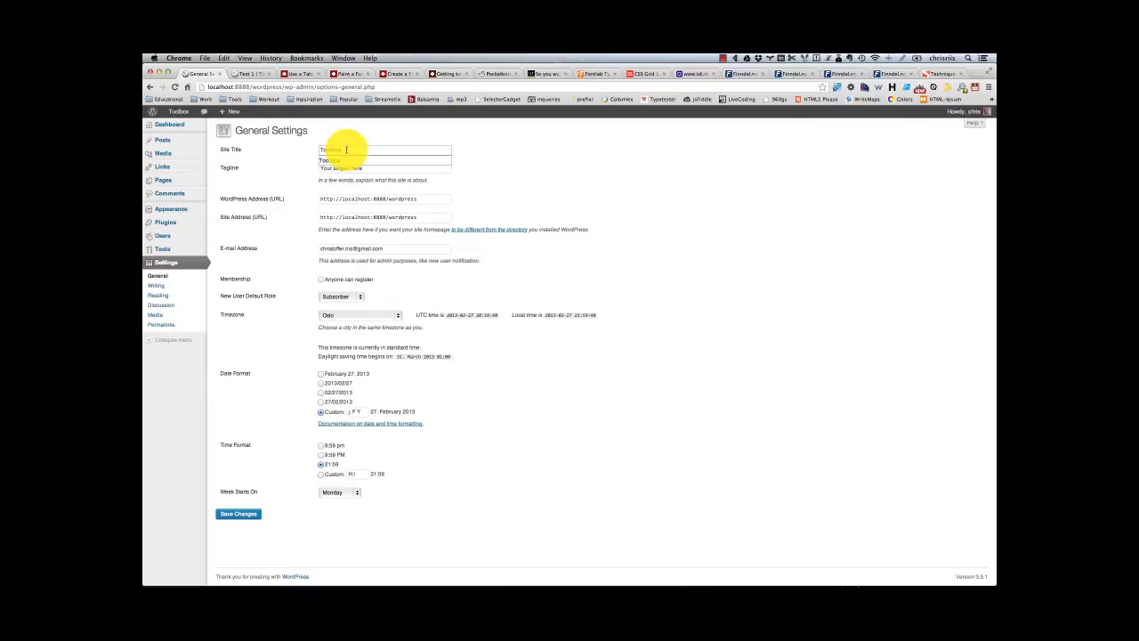
click(437, 160)
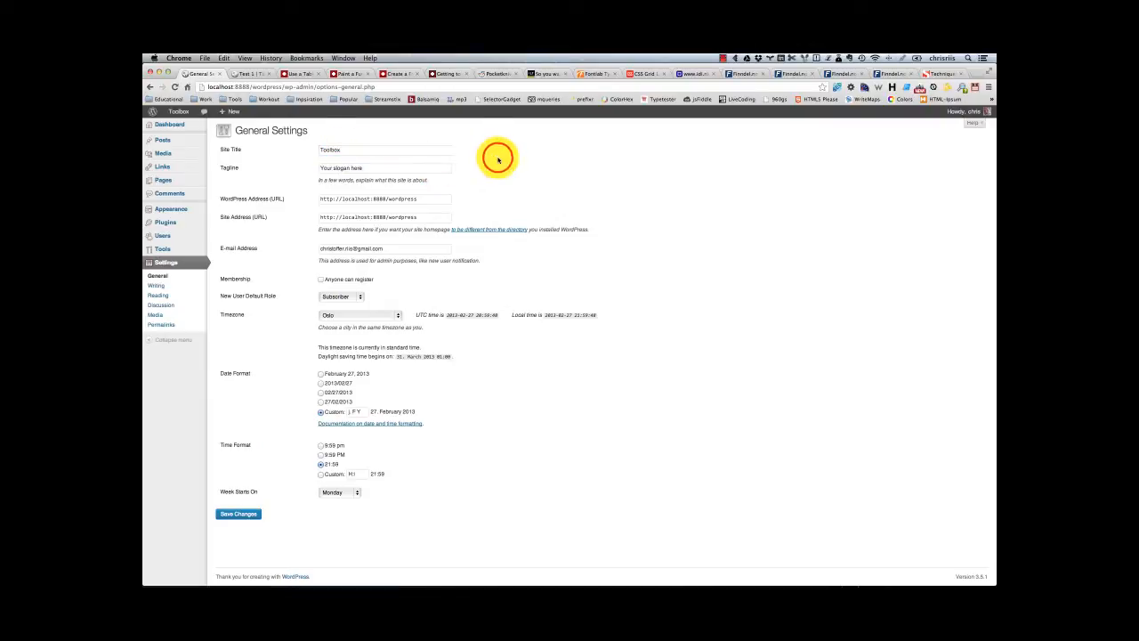
Step: Examine the WordPress Address (URL) in the General settings
double_click(352, 199)
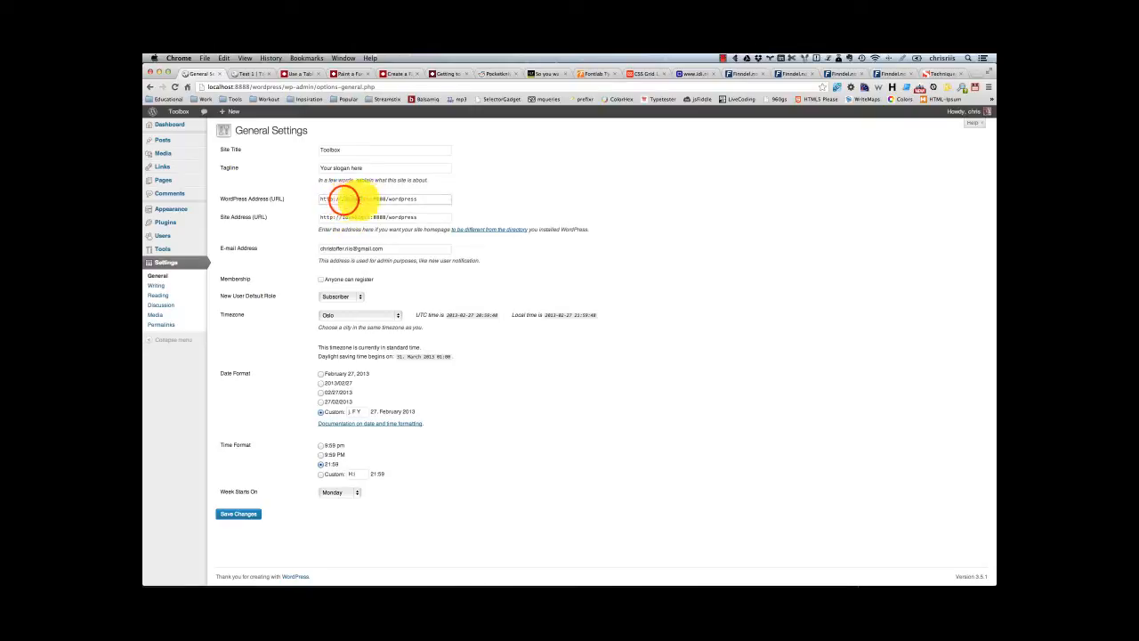
click(425, 199)
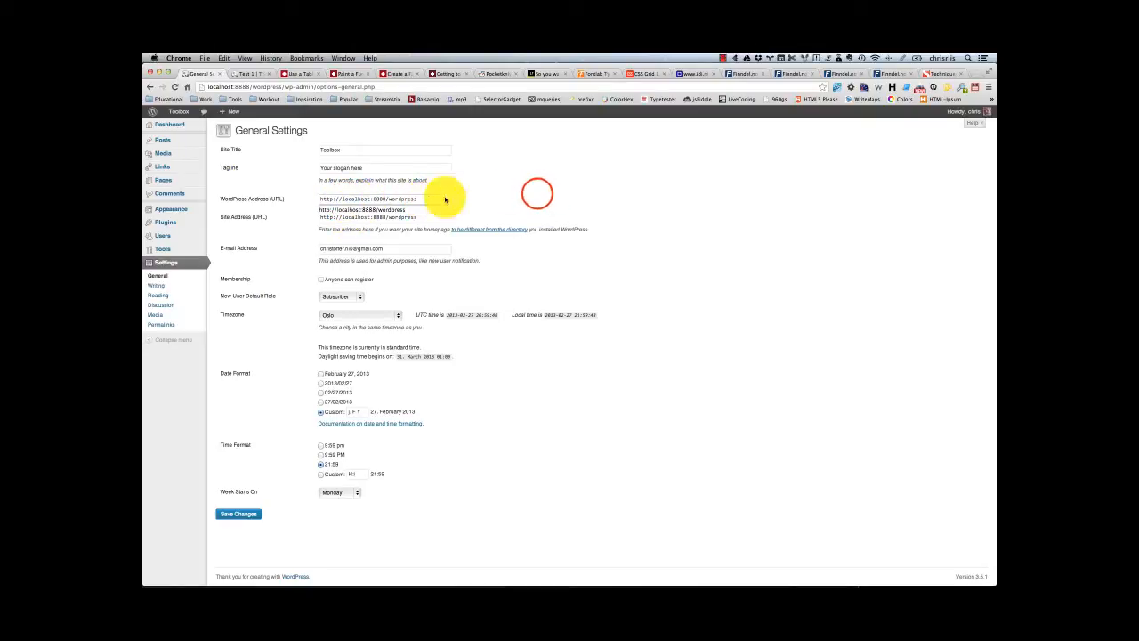
click(536, 194)
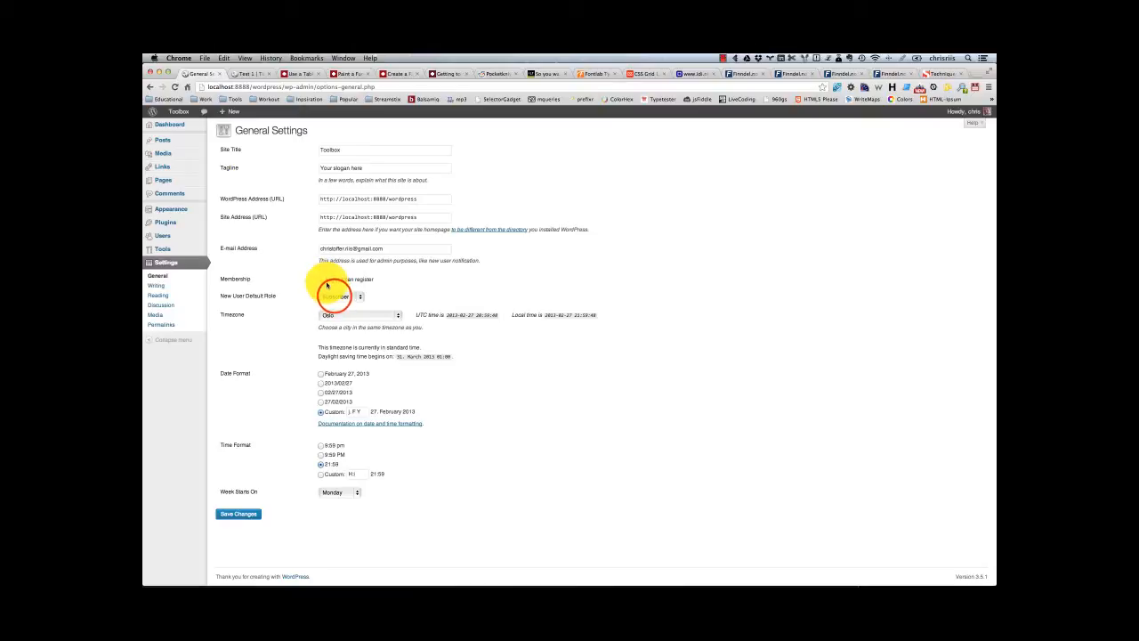
Step: View the available choices for New User Default Role and Timezone without changing either
click(335, 297)
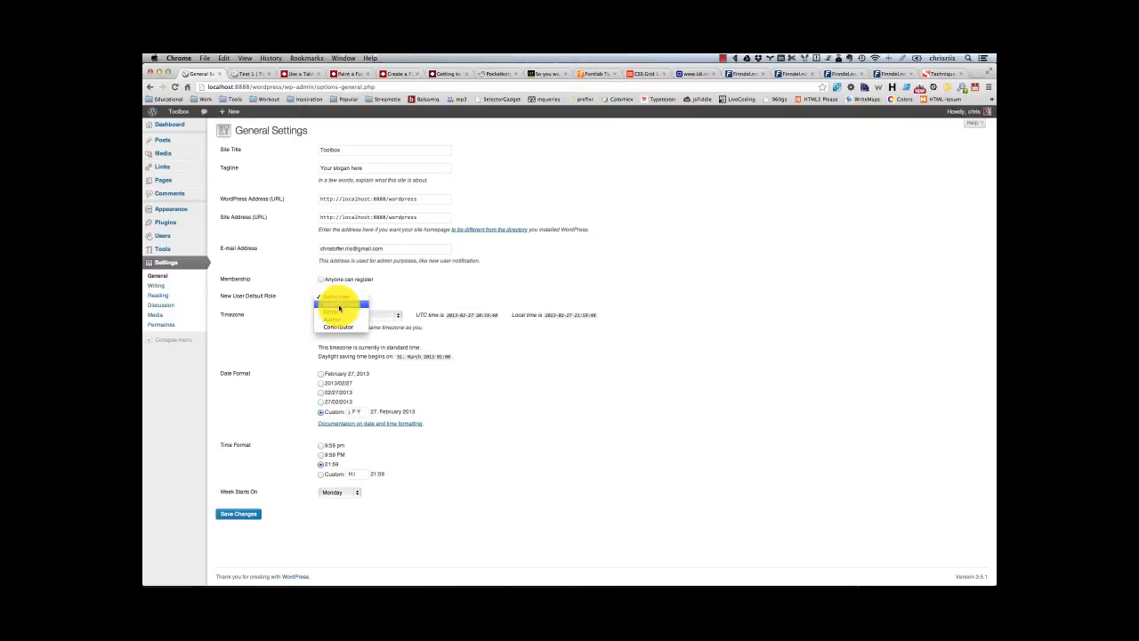
click(364, 300)
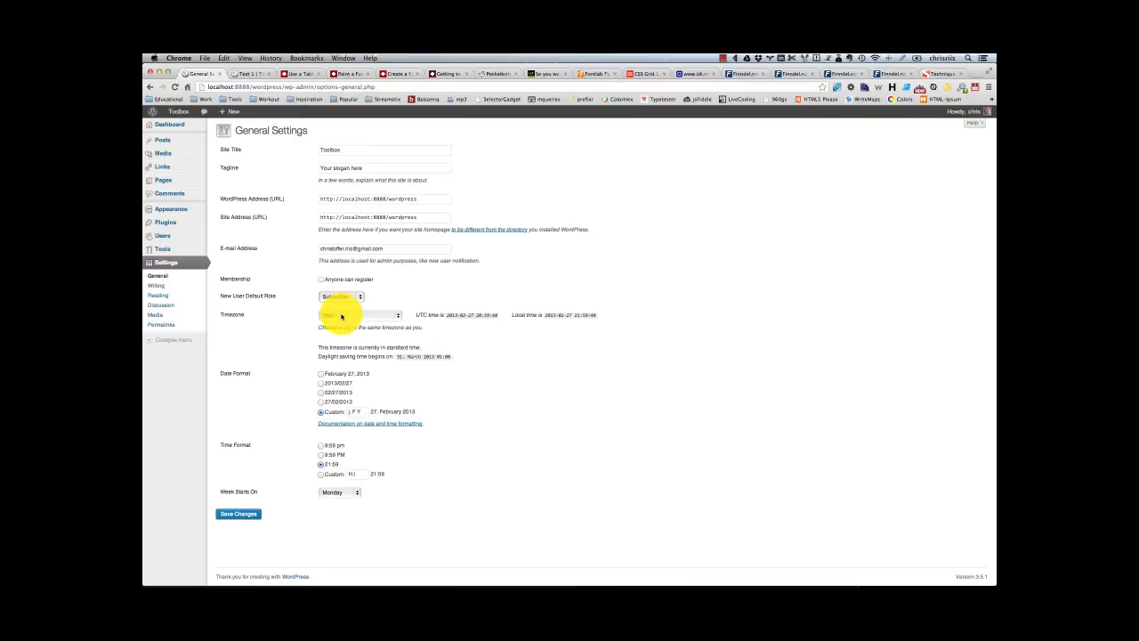
click(341, 316)
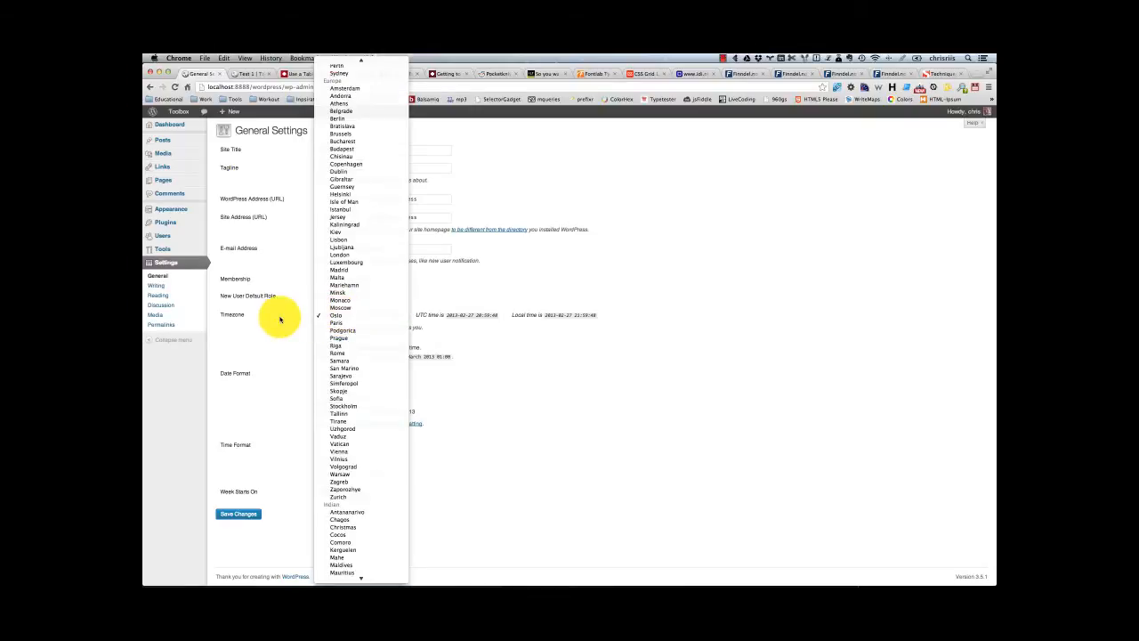
click(485, 336)
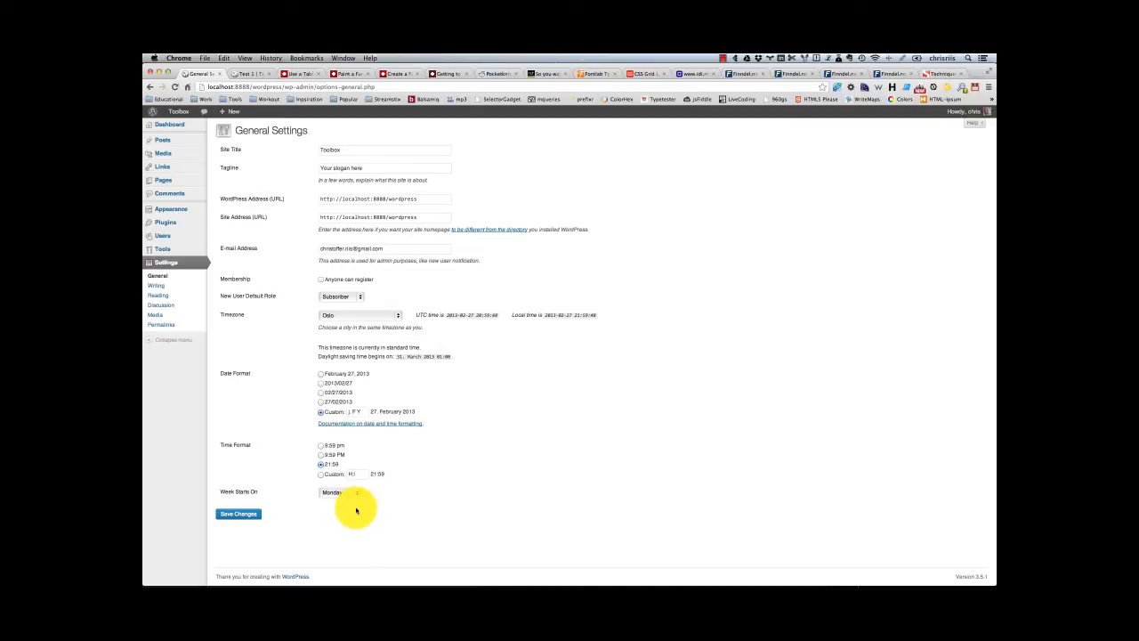
Step: Open the Writing settings and examine the formatting option that converts emoticons to graphics, leaving it enabled
click(158, 286)
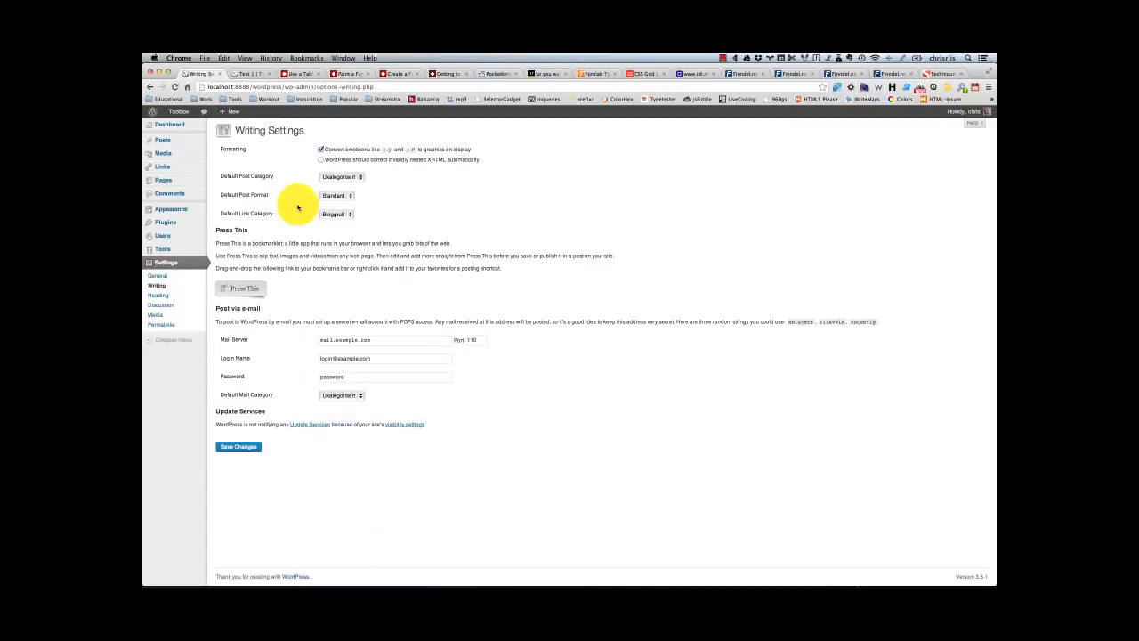
click(320, 149)
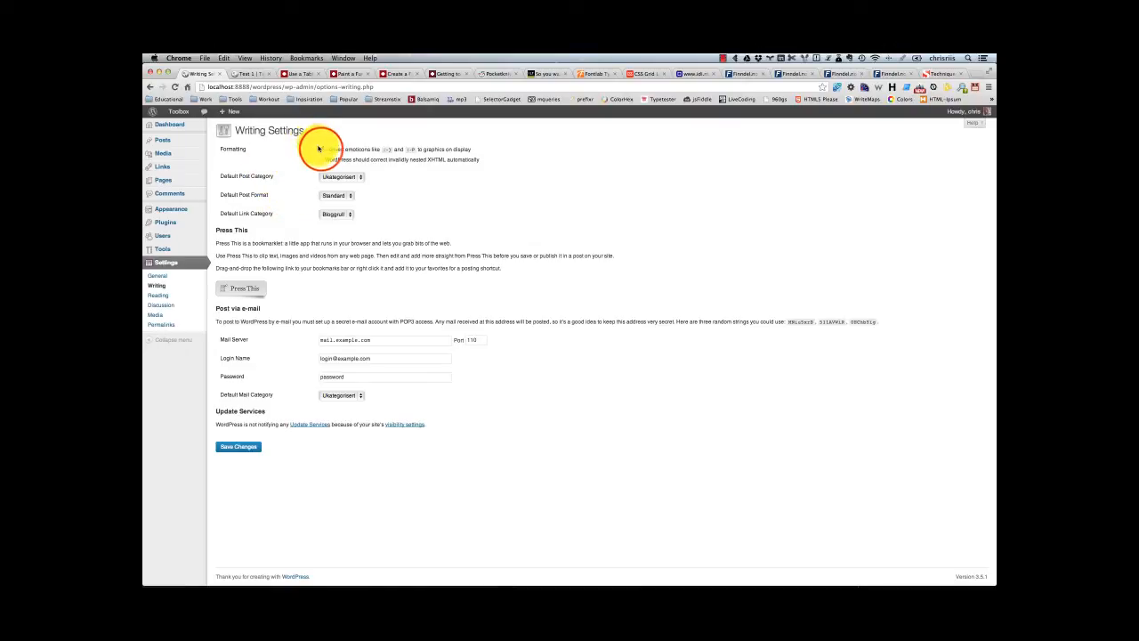
click(321, 150)
click(322, 150)
click(322, 150)
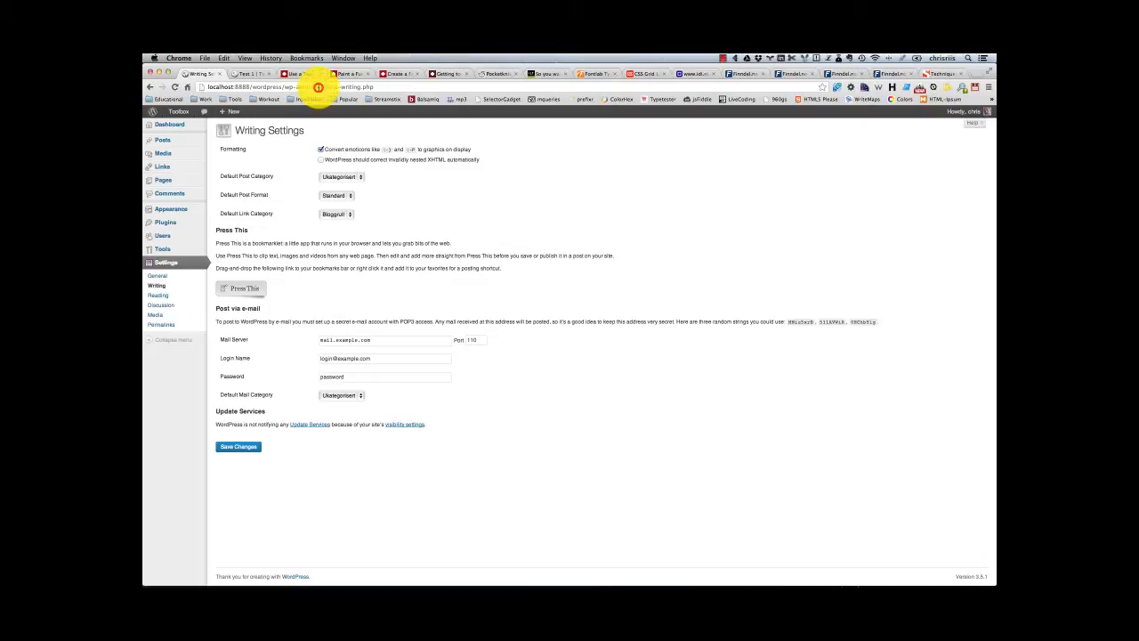
click(319, 87)
key(BackSpace)
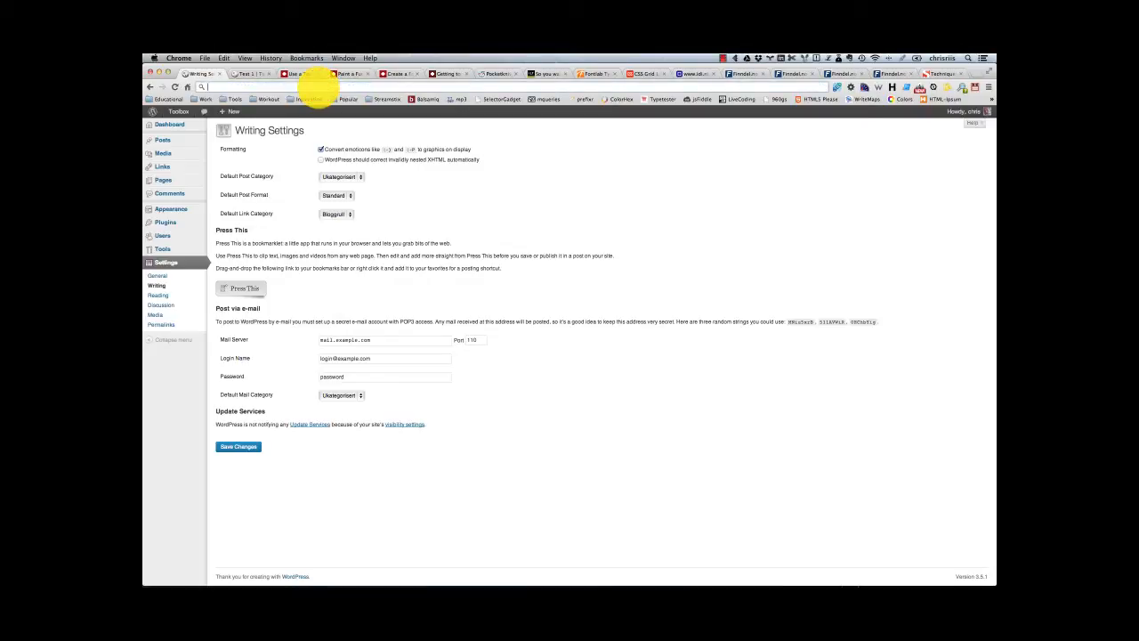
text(:))
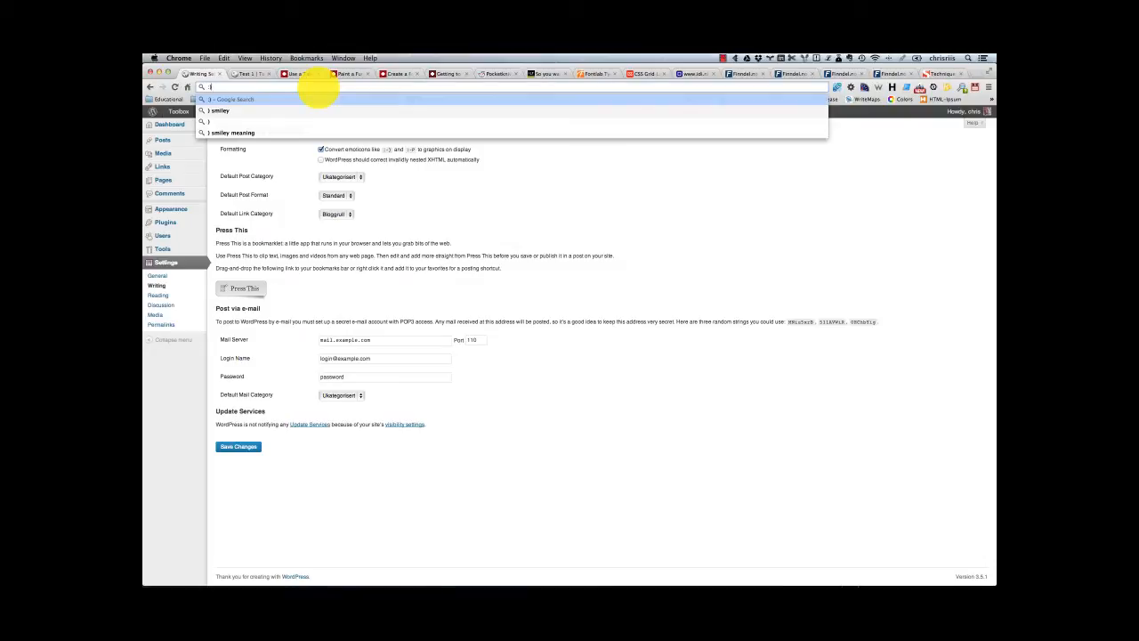
click(548, 165)
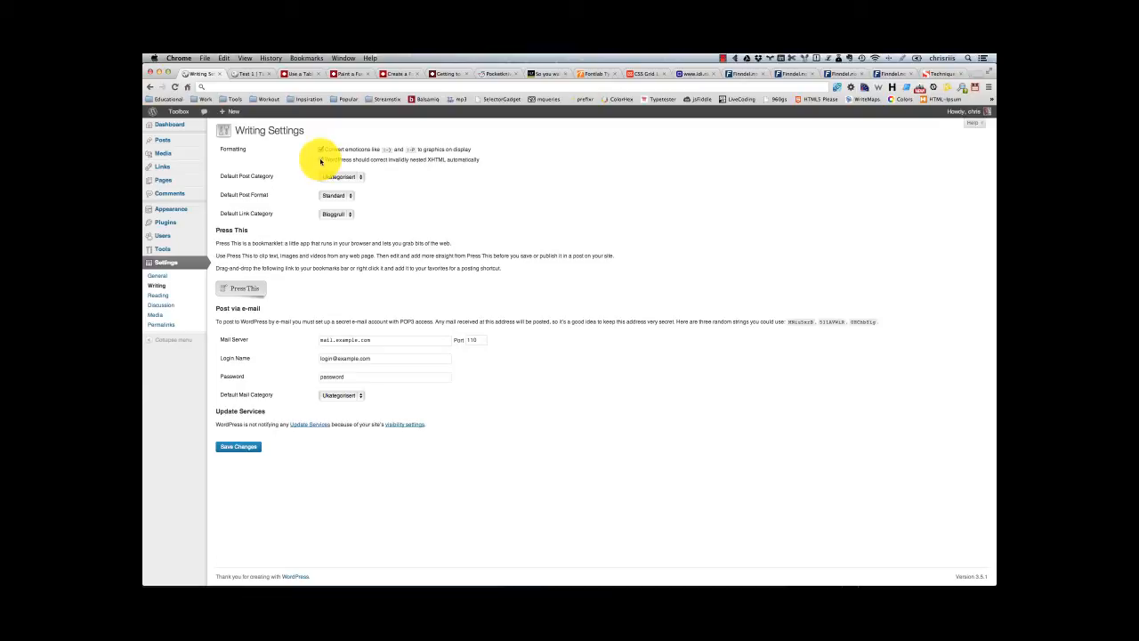
Step: Examine the option for correcting invalidly nested XHTML and view the Default Post Category choices
click(321, 160)
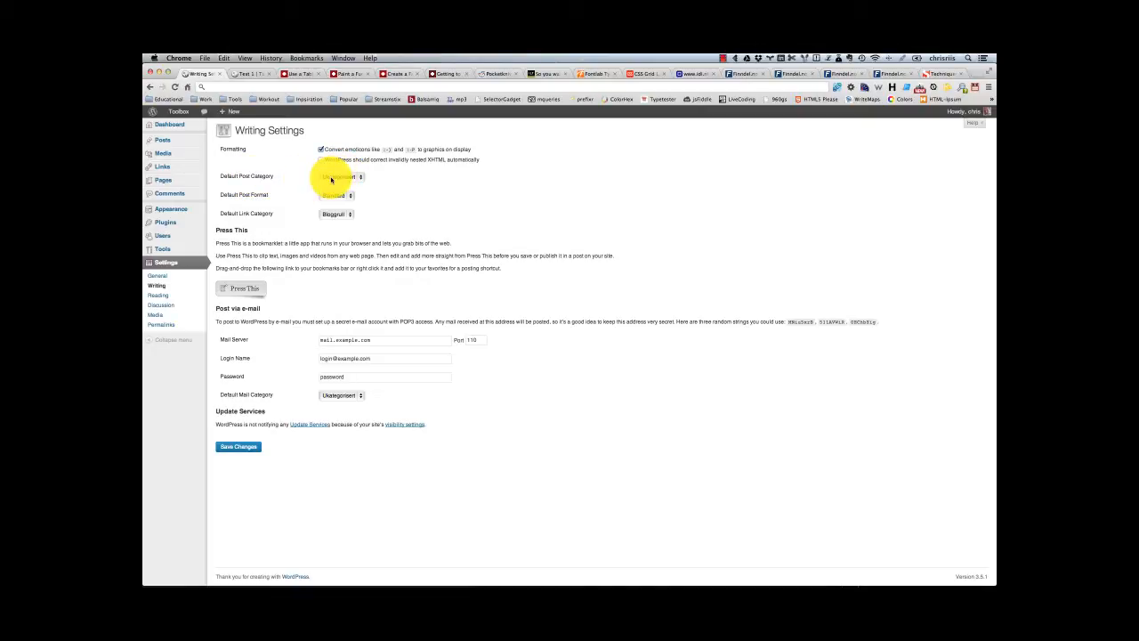
click(333, 179)
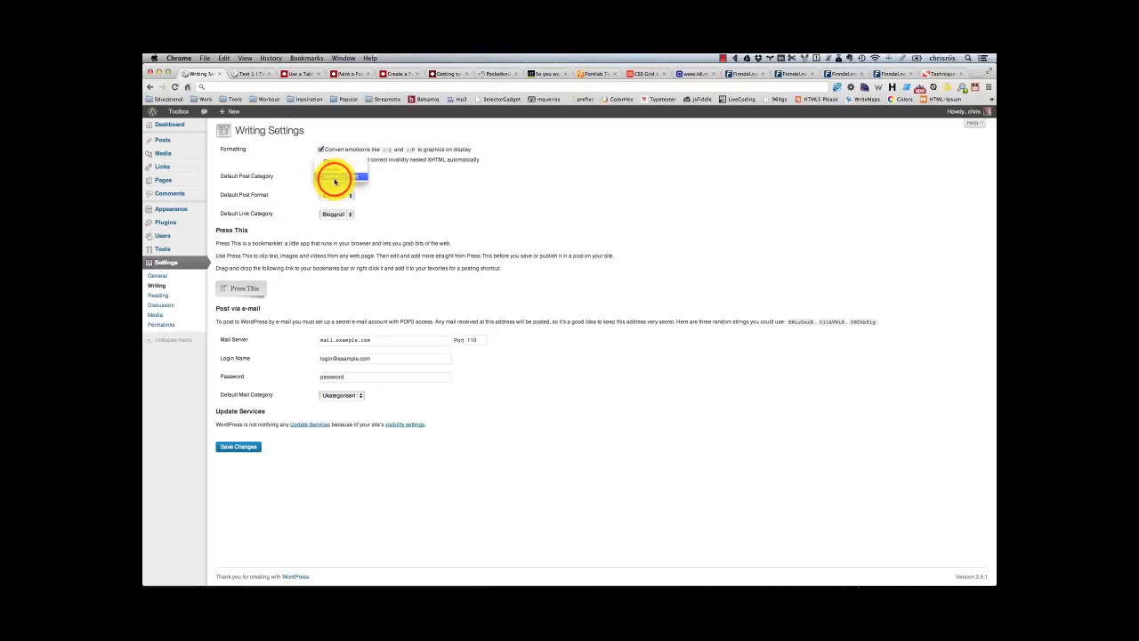
click(392, 181)
click(358, 177)
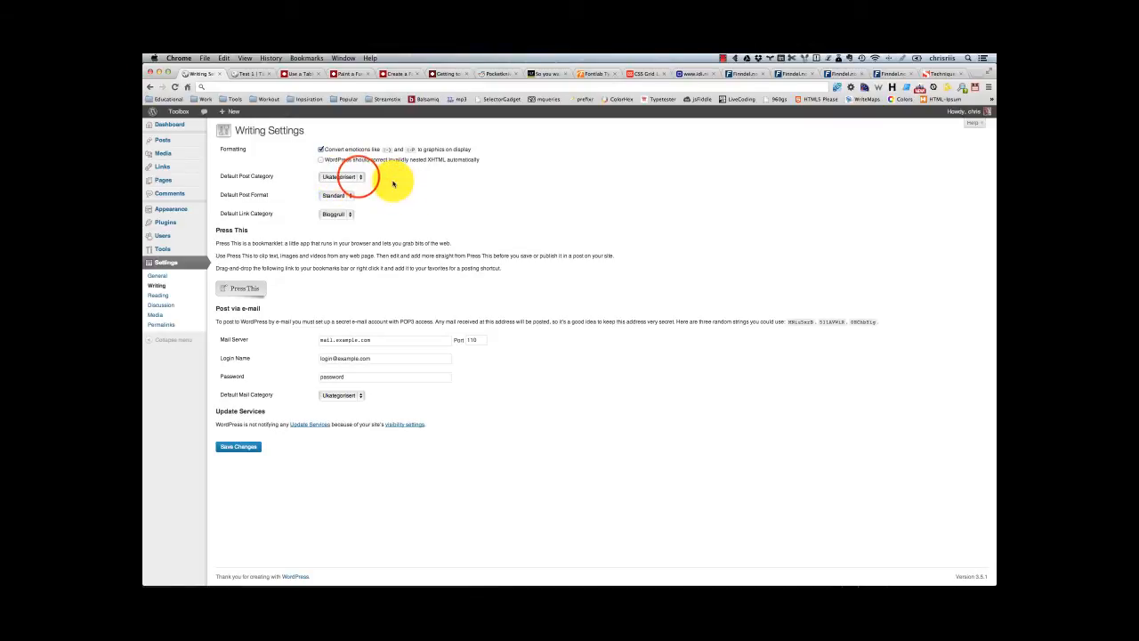
click(356, 175)
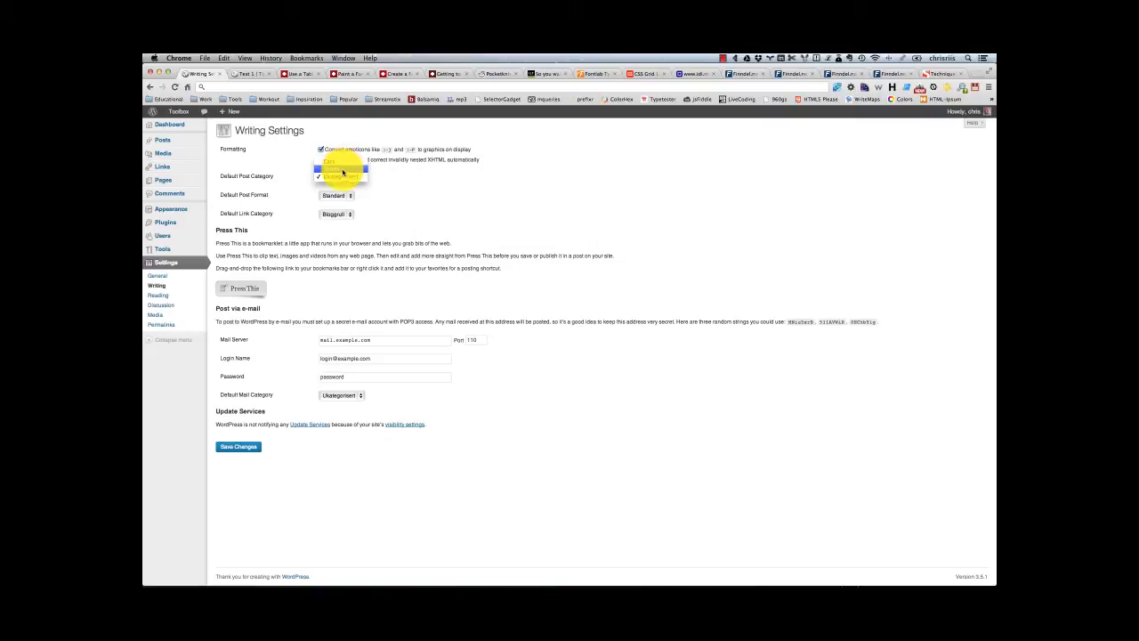
click(400, 179)
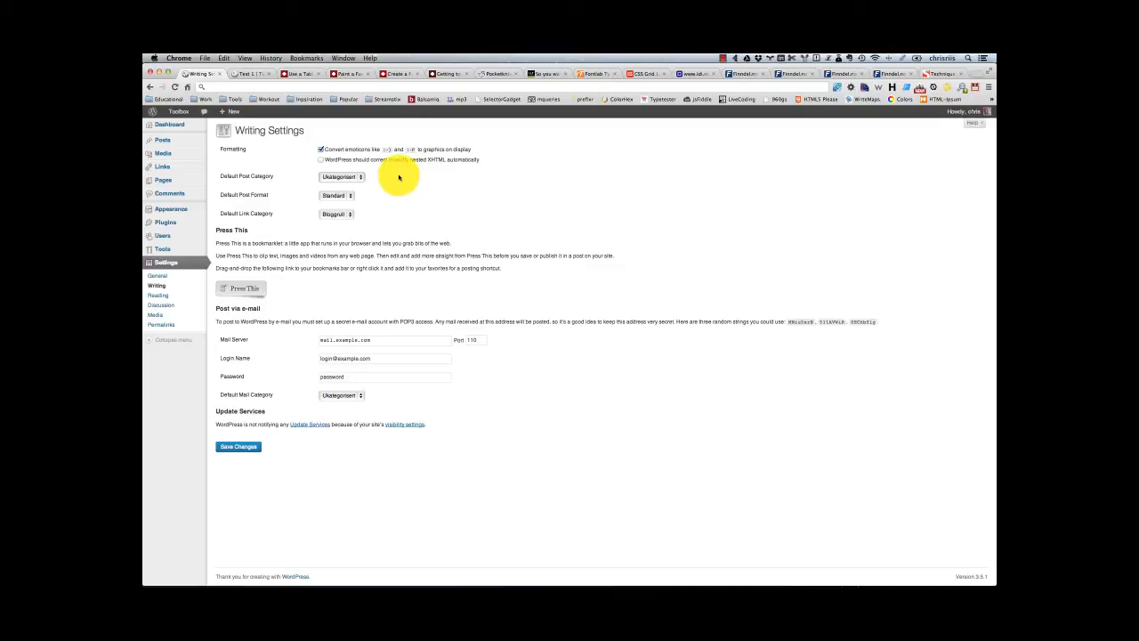
Step: View the available choices for Default Post Format and Default Link Category
click(349, 196)
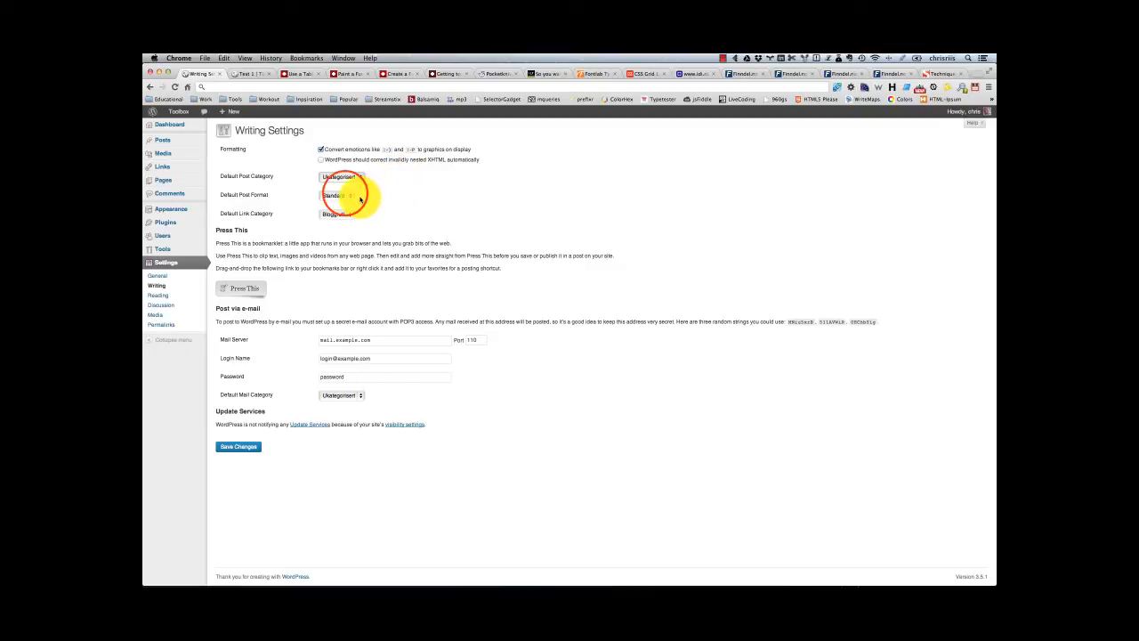
click(345, 194)
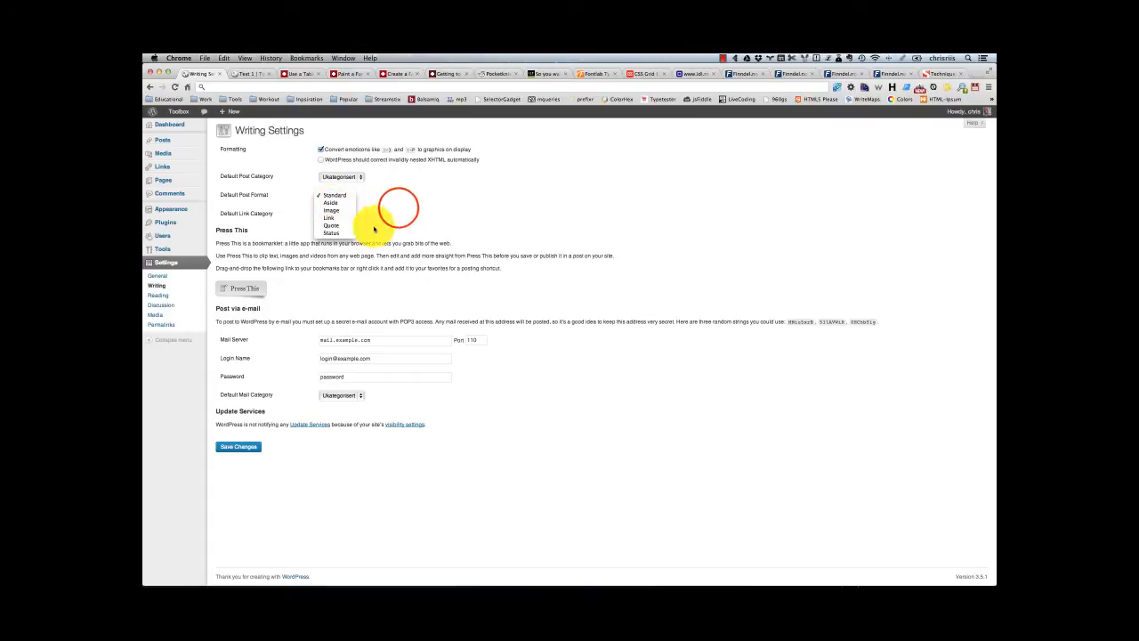
click(394, 205)
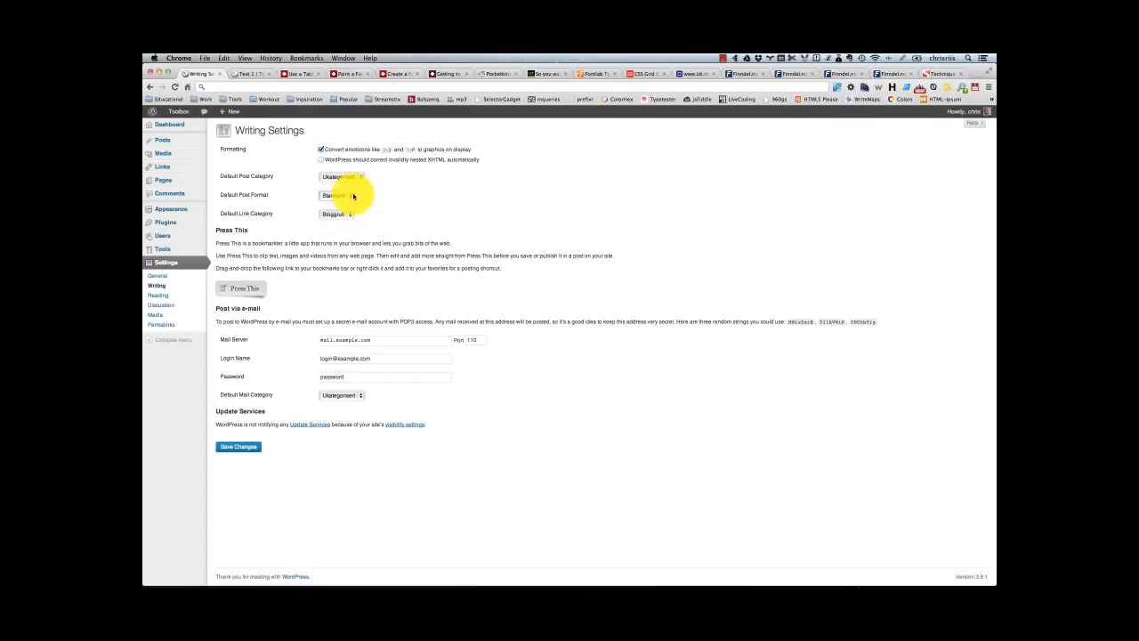
click(342, 216)
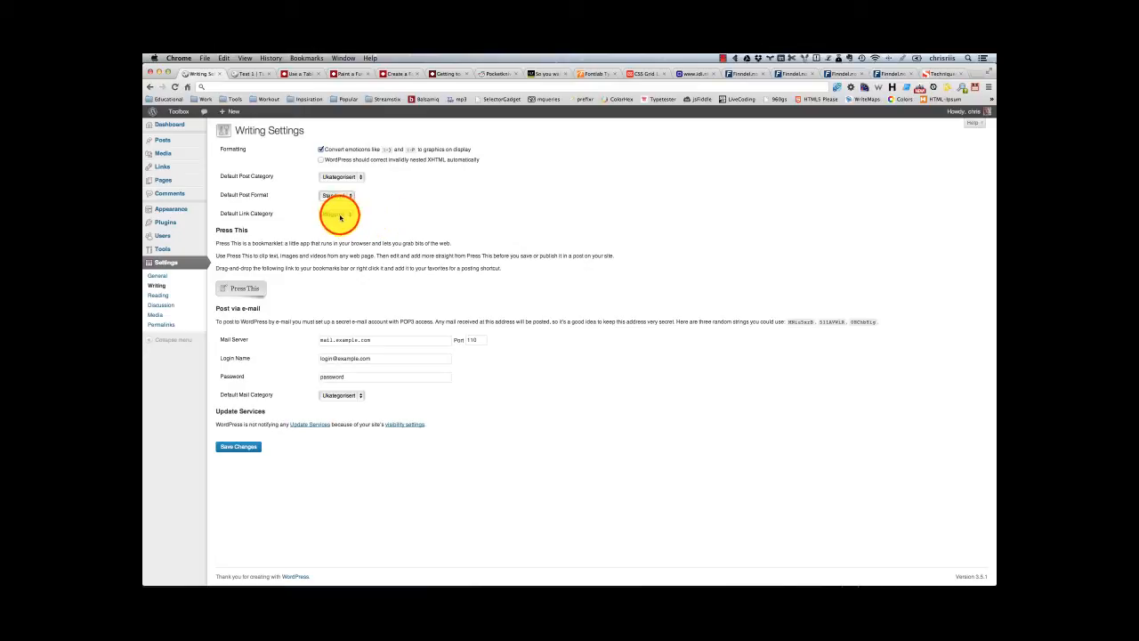
click(341, 216)
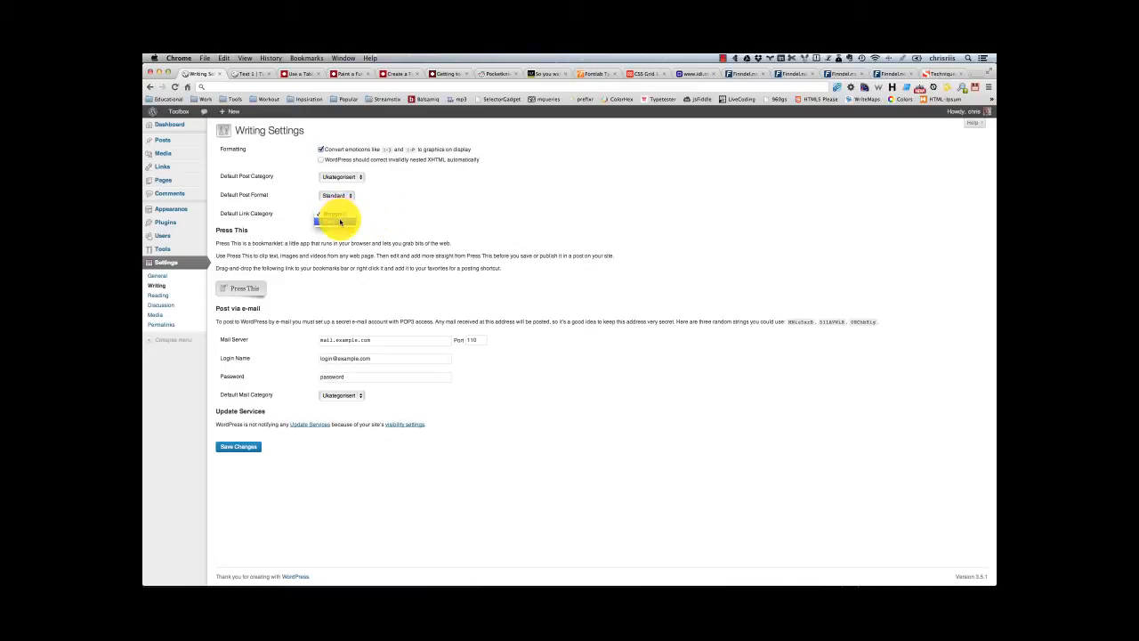
click(415, 208)
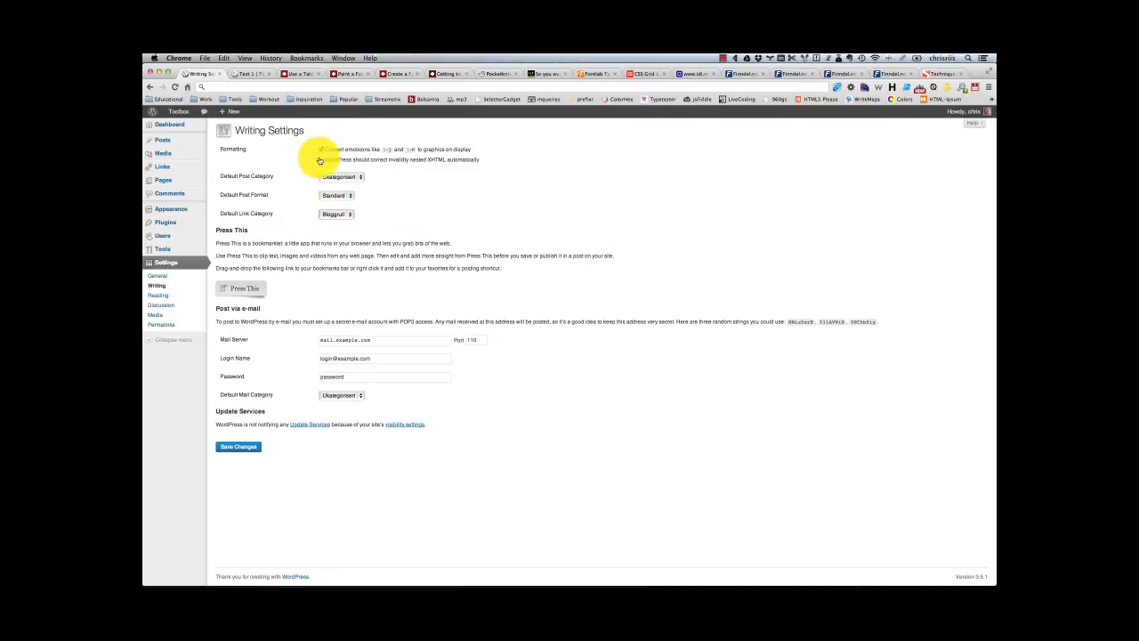
Step: Add the Press This bookmarklet to the browser's bookmarks bar and launch it on the Writing Settings page
click(252, 291)
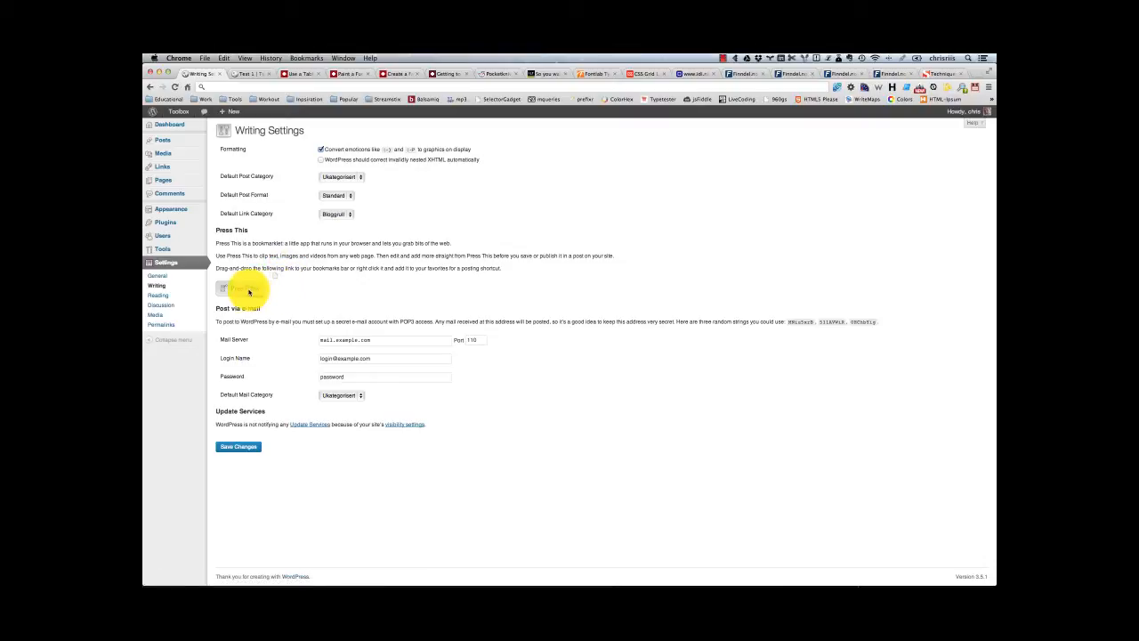
drag(249, 288, 569, 104)
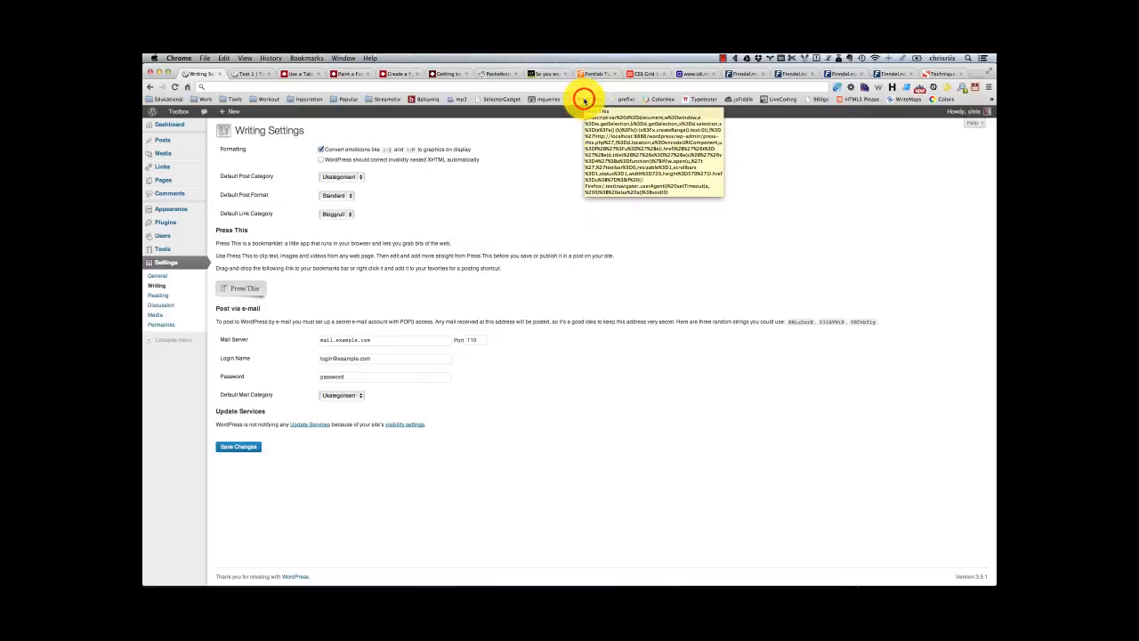
click(583, 100)
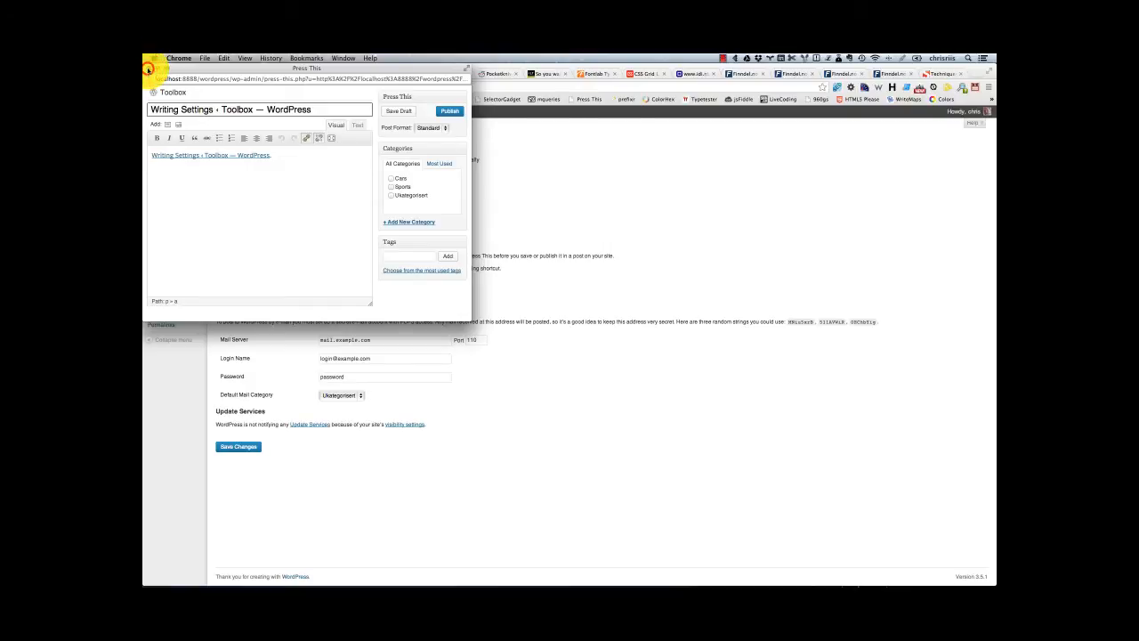
Step: Close the Press This window and delete the Press This bookmarklet from the bookmarks bar
click(149, 69)
right_click(592, 97)
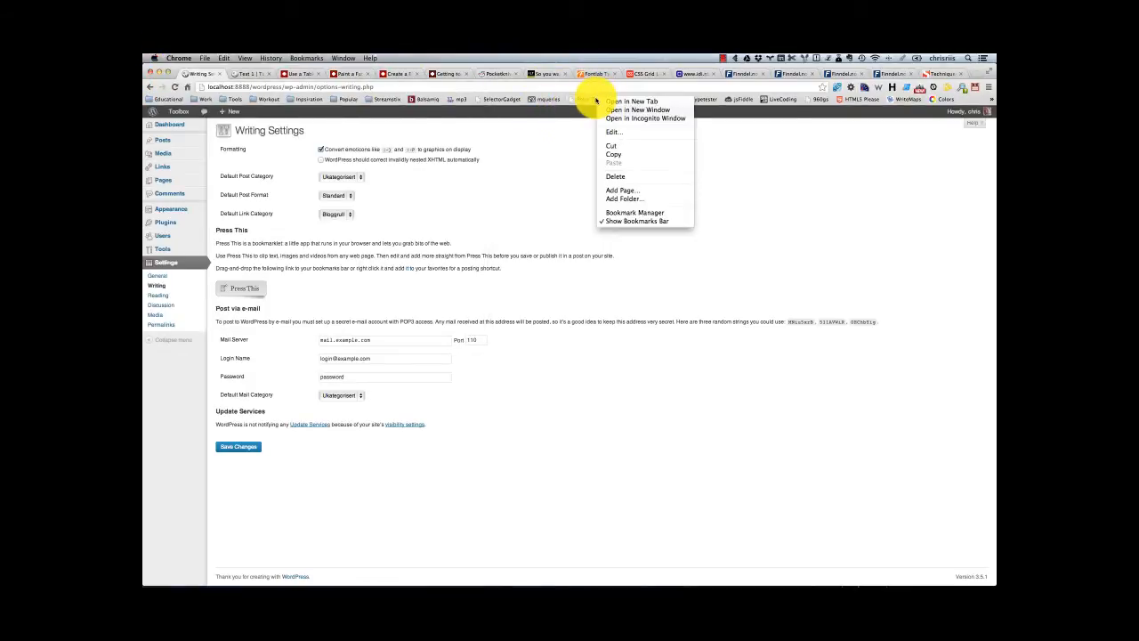
click(623, 177)
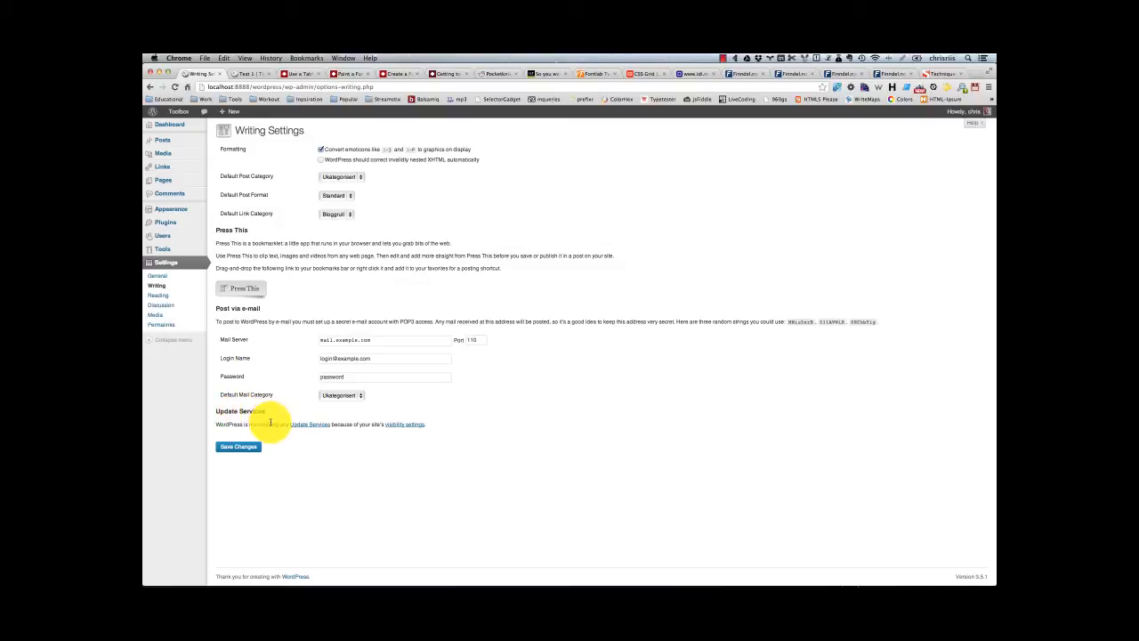
Step: Open the site's visibility settings, disable discouraging search engines from indexing the site, and save the changes
click(401, 427)
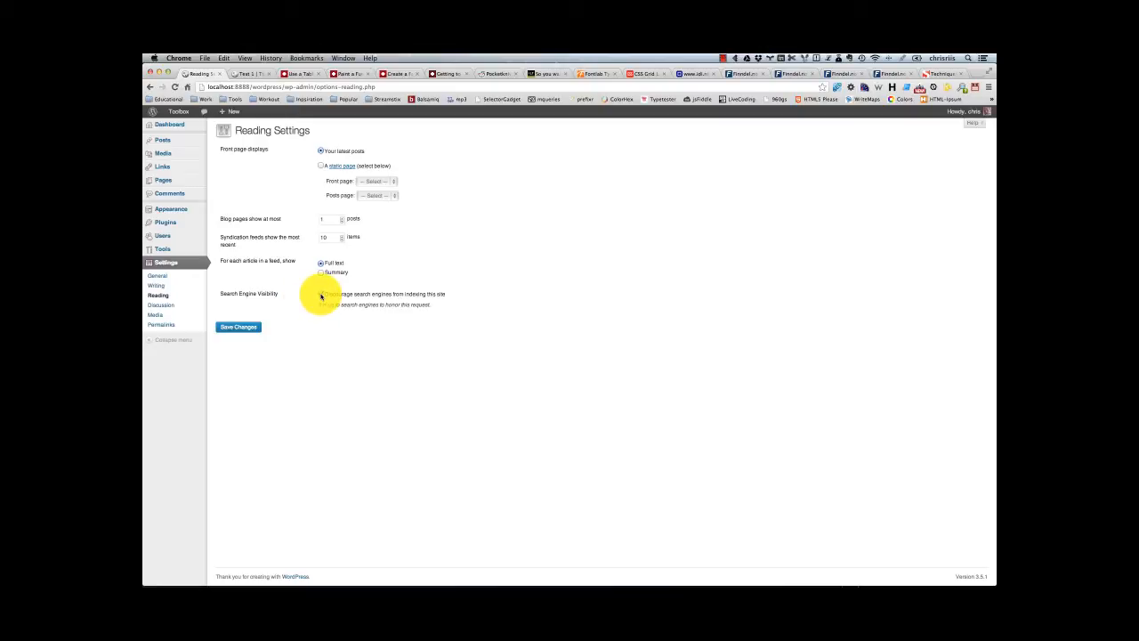
click(322, 294)
click(321, 294)
click(248, 326)
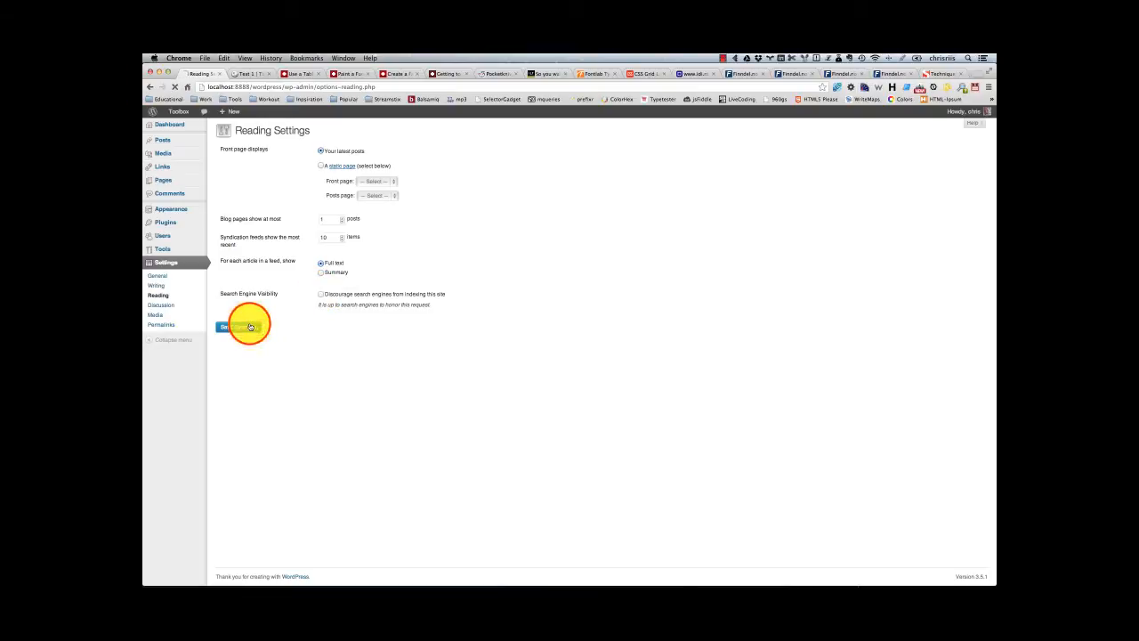
Step: Return to the Writing settings and examine the Update Services list
click(157, 276)
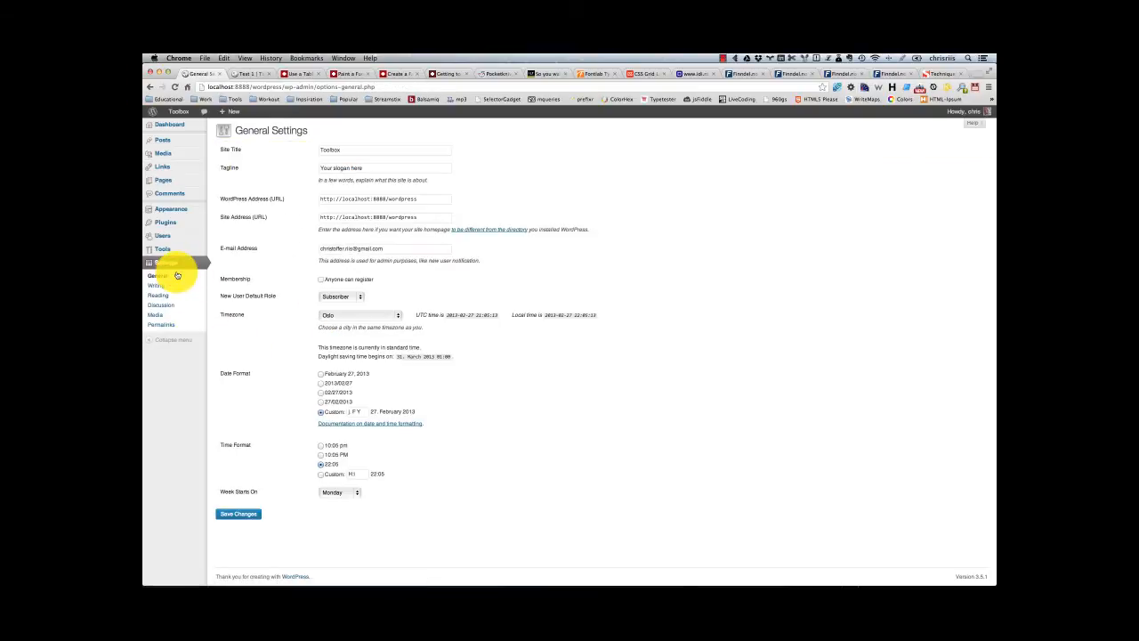
click(157, 285)
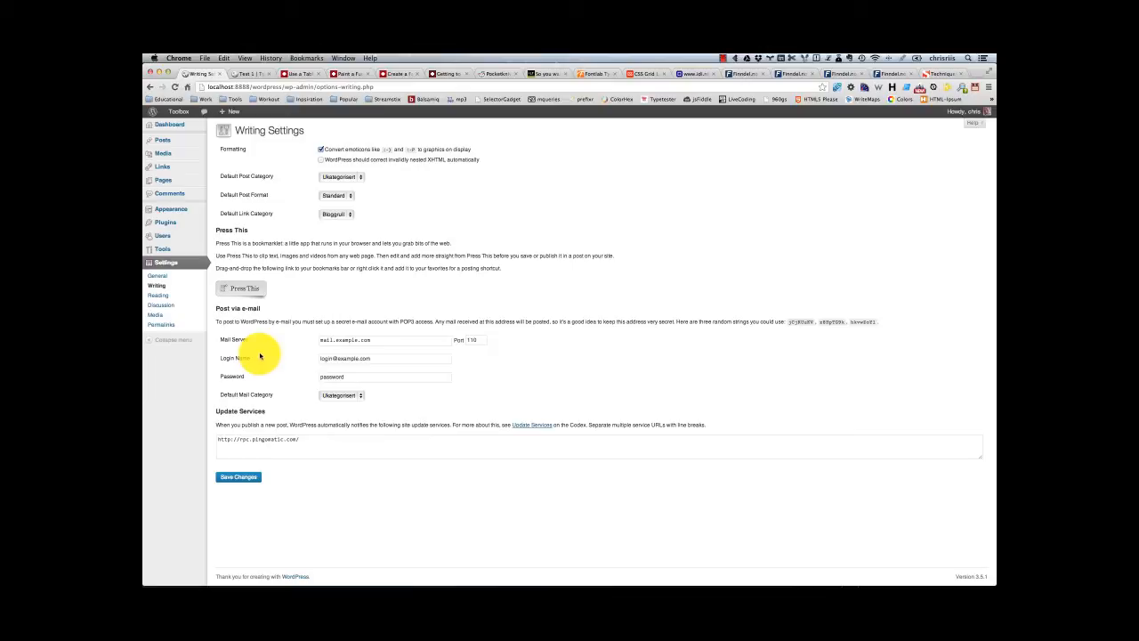
click(304, 438)
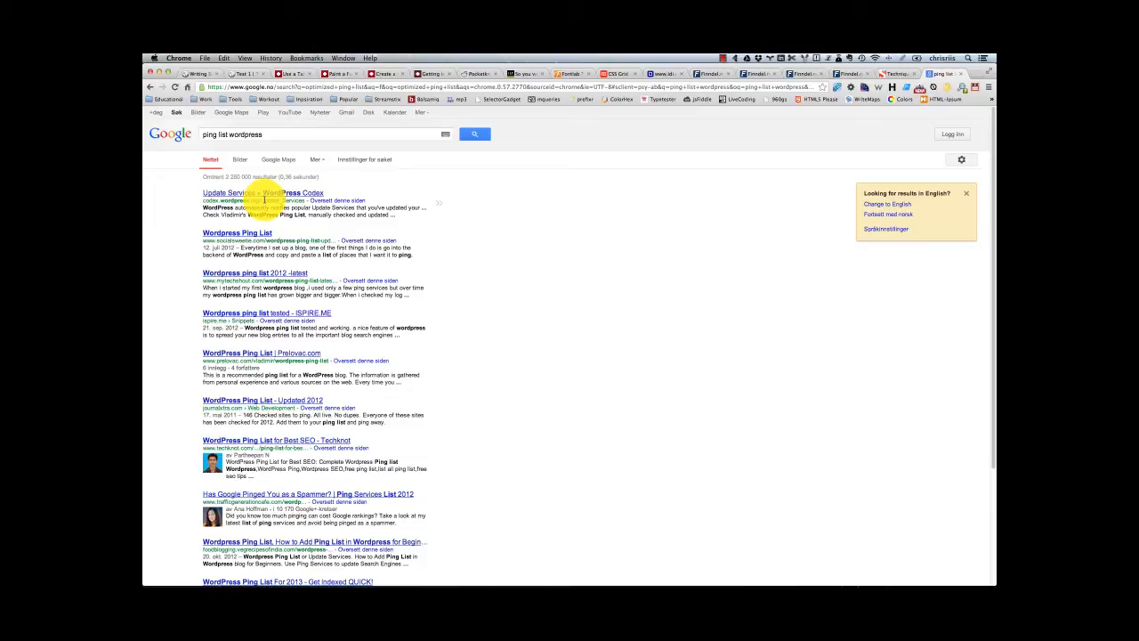
click(247, 234)
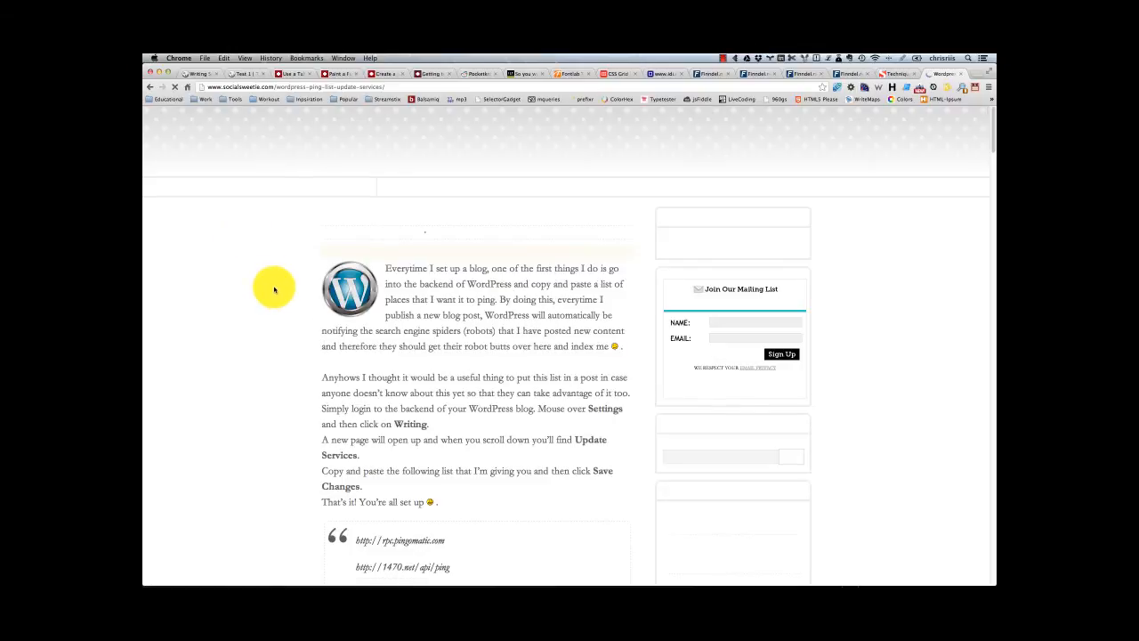
scroll(275, 287, down, 5)
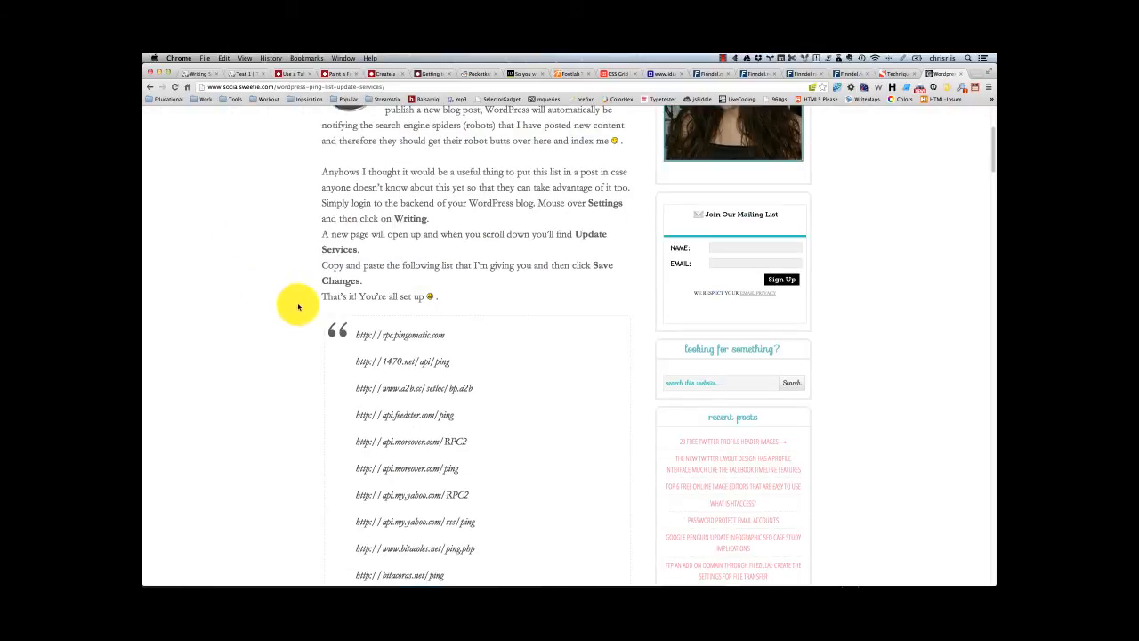
drag(350, 308, 491, 490)
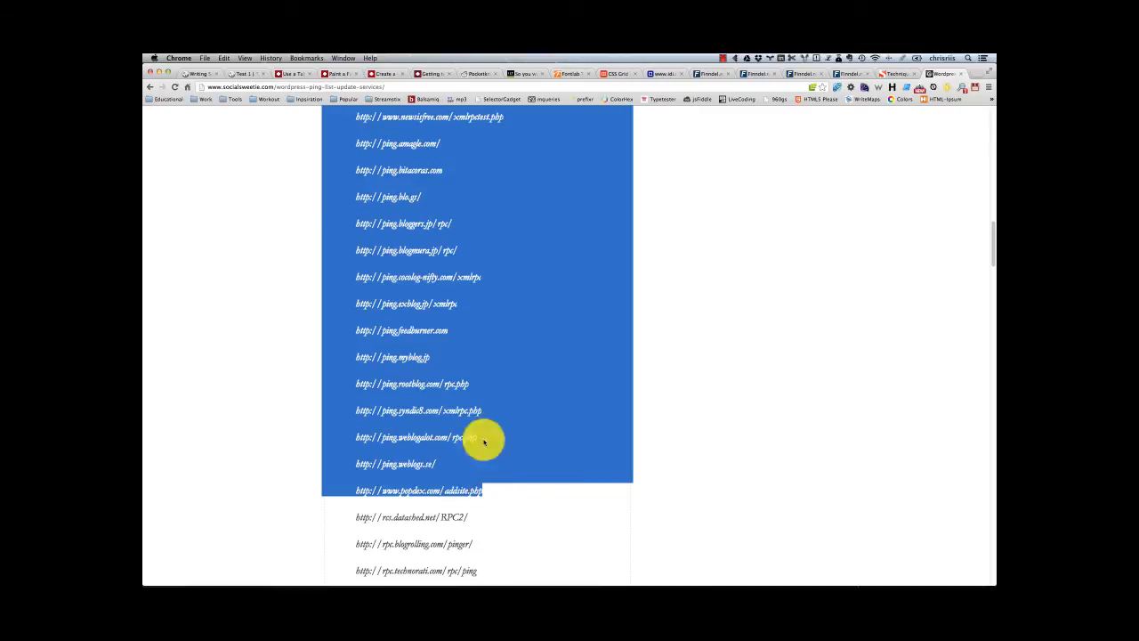
Step: Add the copied ping URLs below the existing address in the Update Services list and enlarge the field's height
click(201, 75)
drag(306, 439, 193, 433)
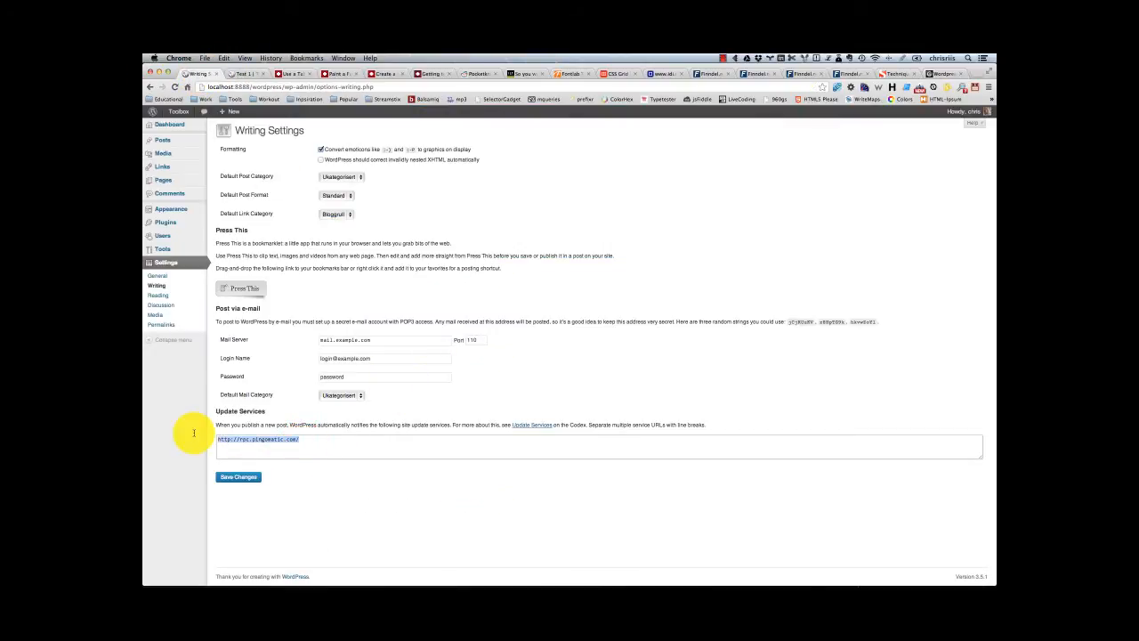
key(super+v)
key(super+z)
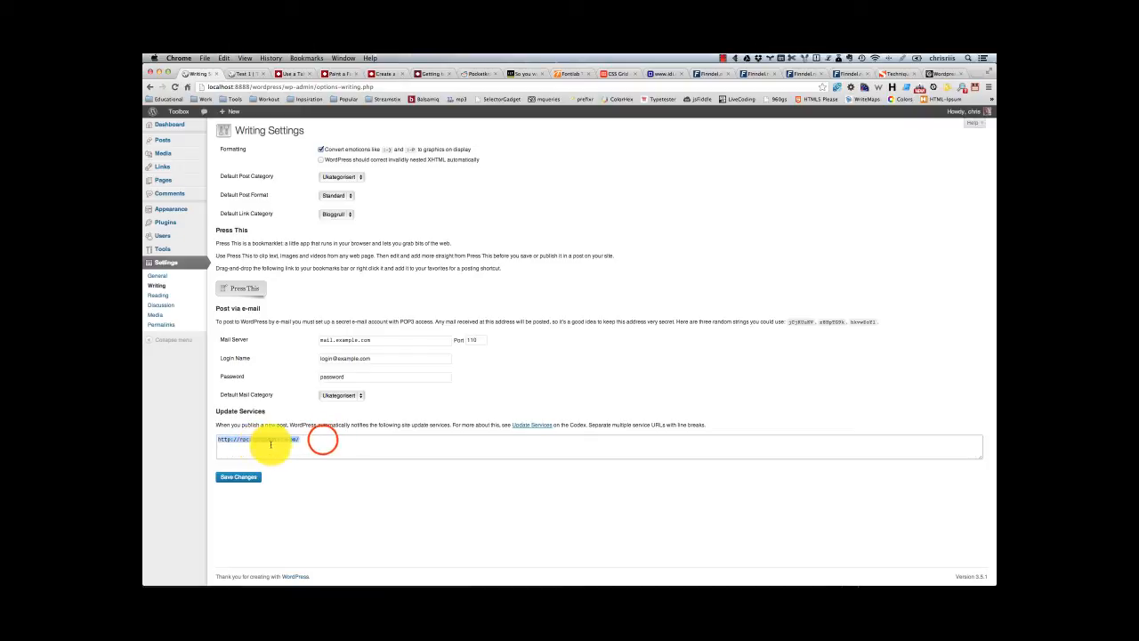
click(322, 440)
key(Return)
key(super+v)
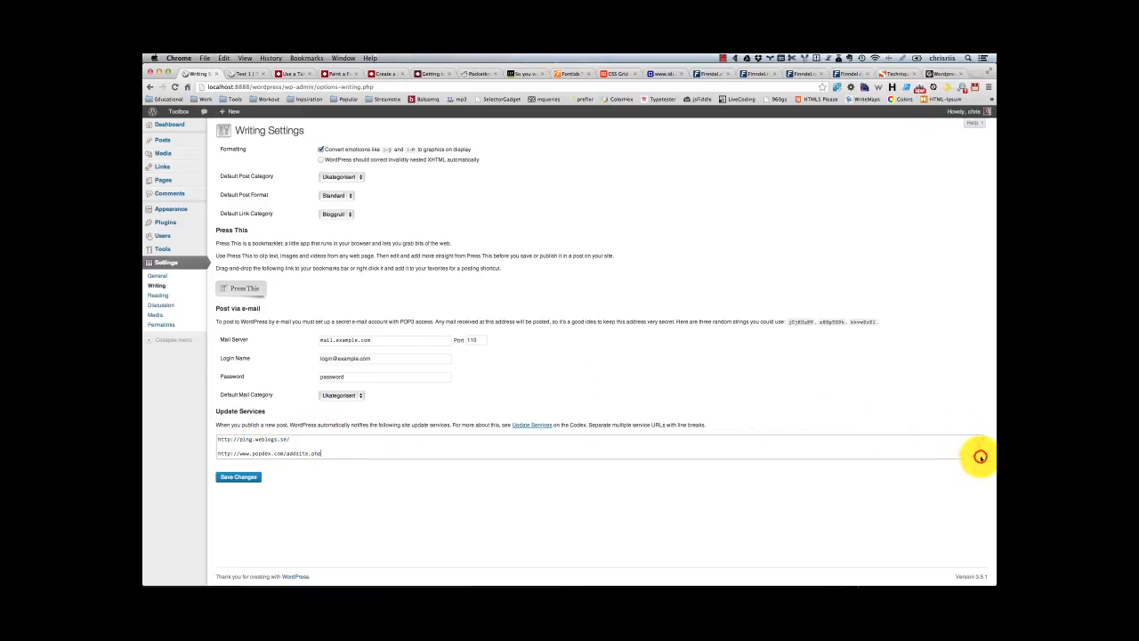
drag(979, 454, 955, 568)
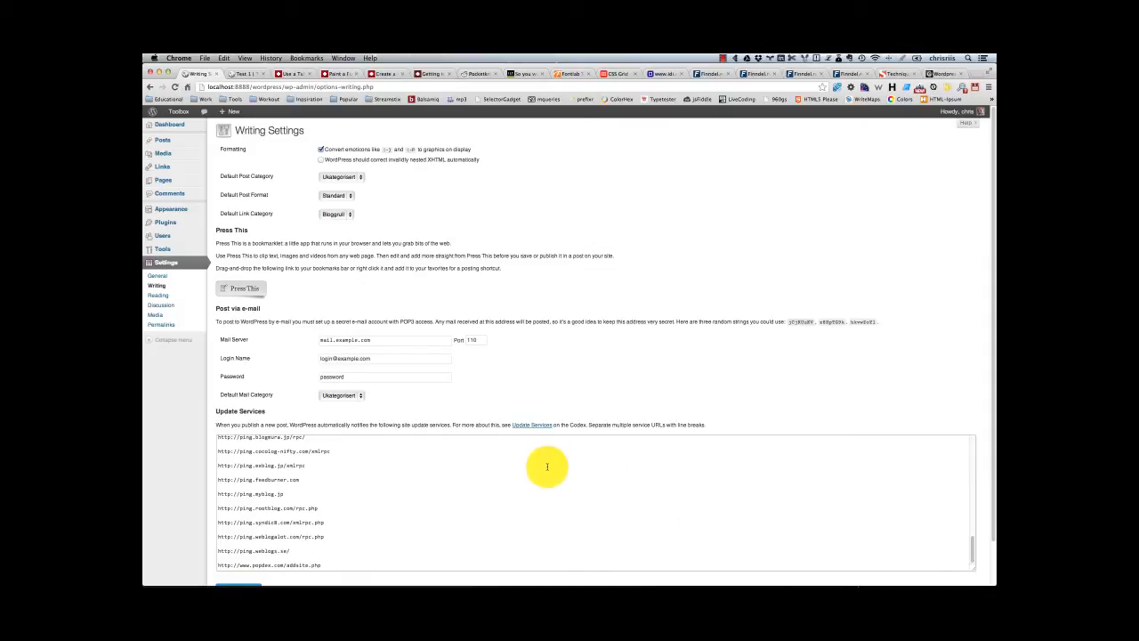
Step: Delete all URLs from the Update Services list in the Writing settings
triple_click(468, 508)
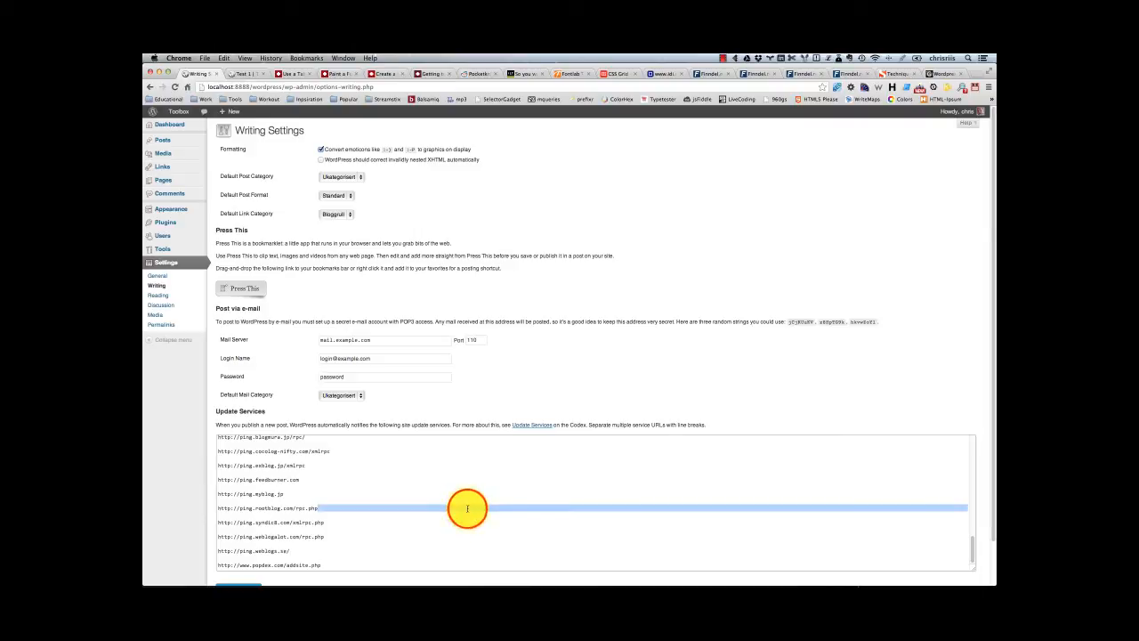
key(super+a)
key(BackSpace)
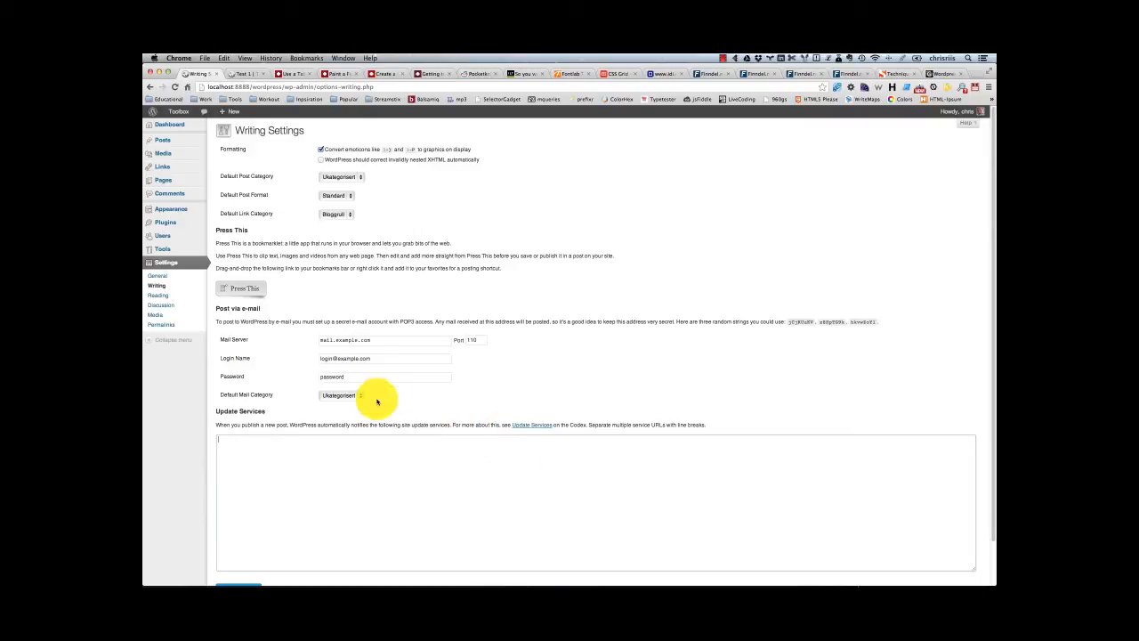
scroll(326, 414, down, 2)
scroll(327, 414, up, 2)
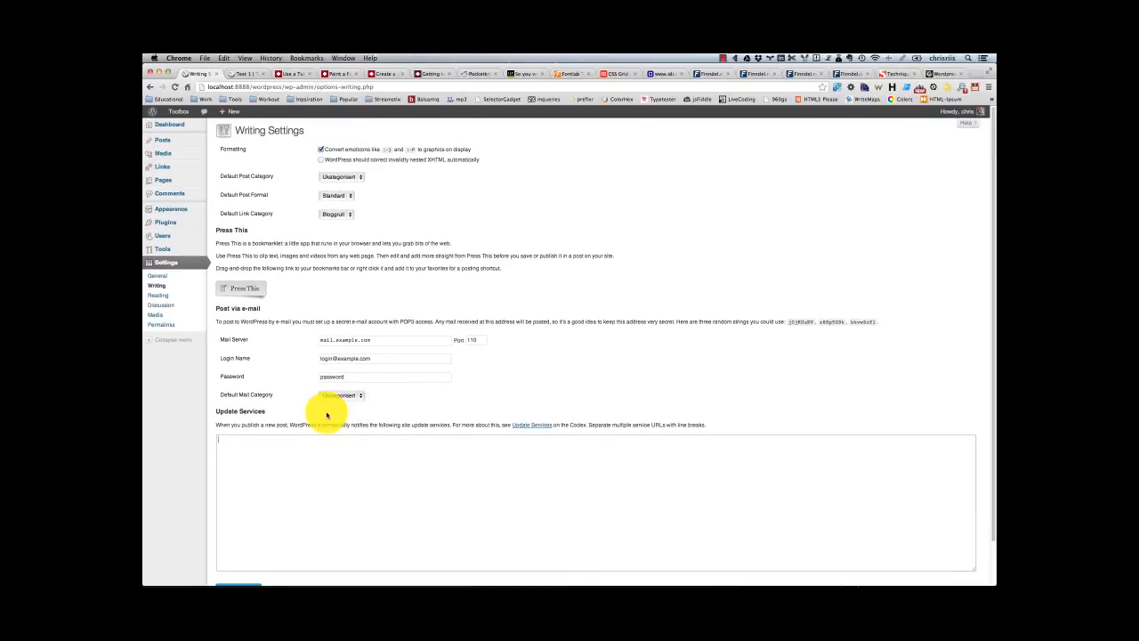
Step: Open the Reading settings and make the front page display a static page, choosing About me as the front page
click(169, 295)
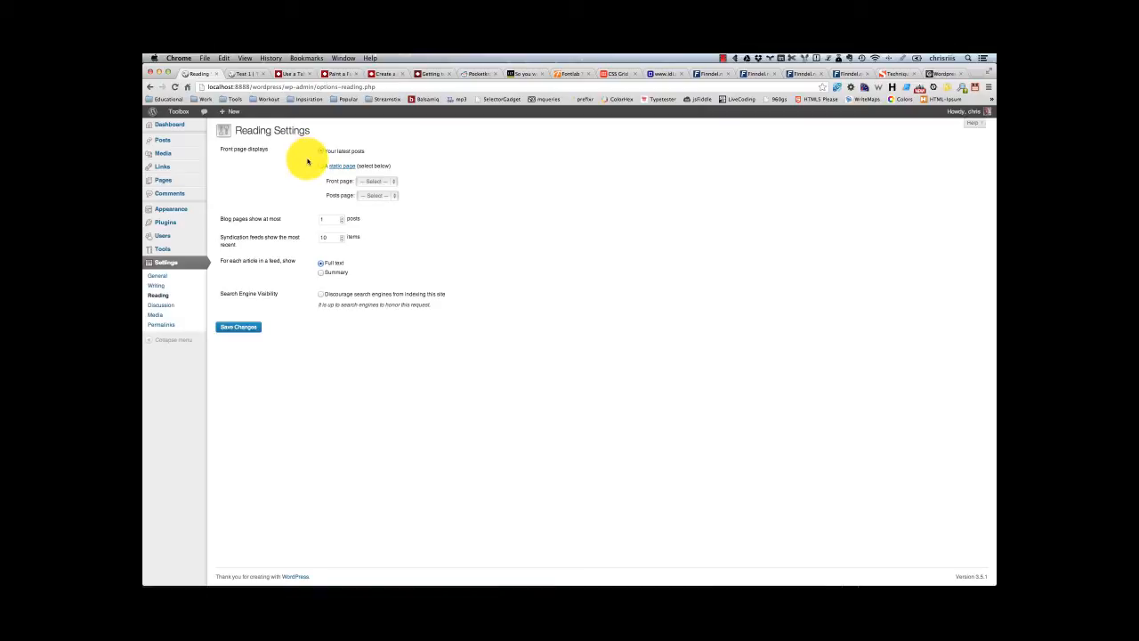
click(351, 153)
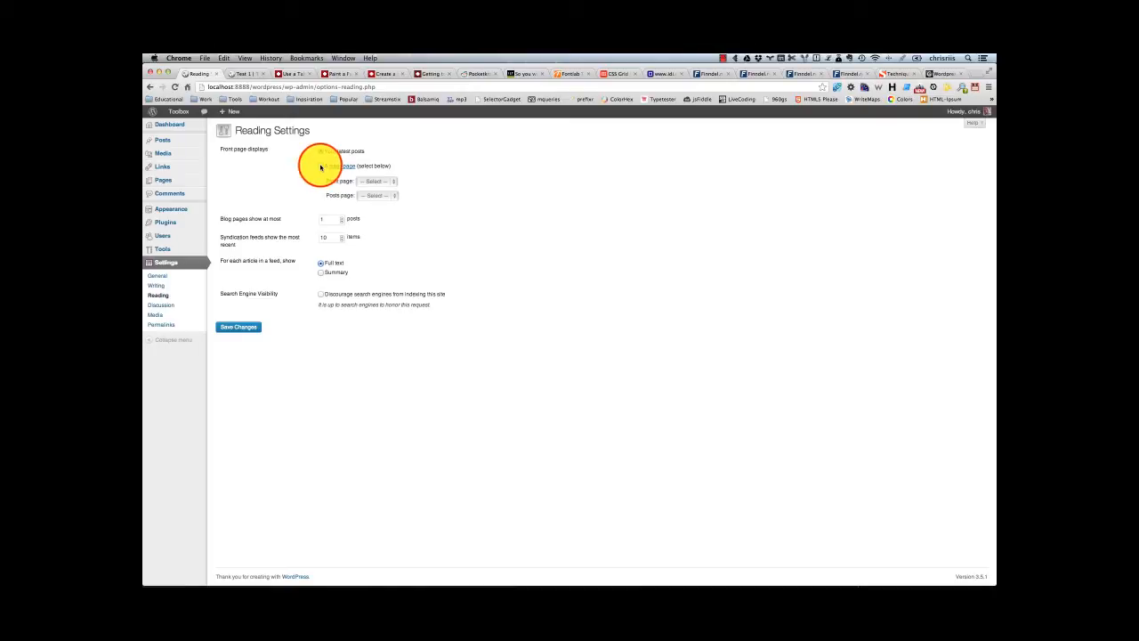
click(320, 167)
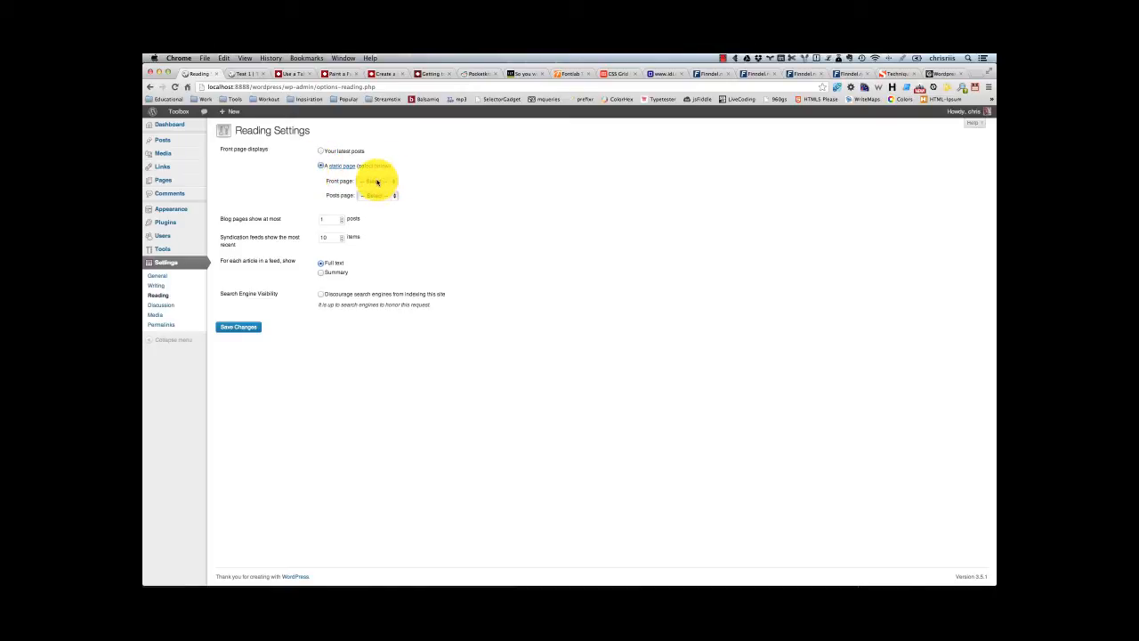
click(378, 182)
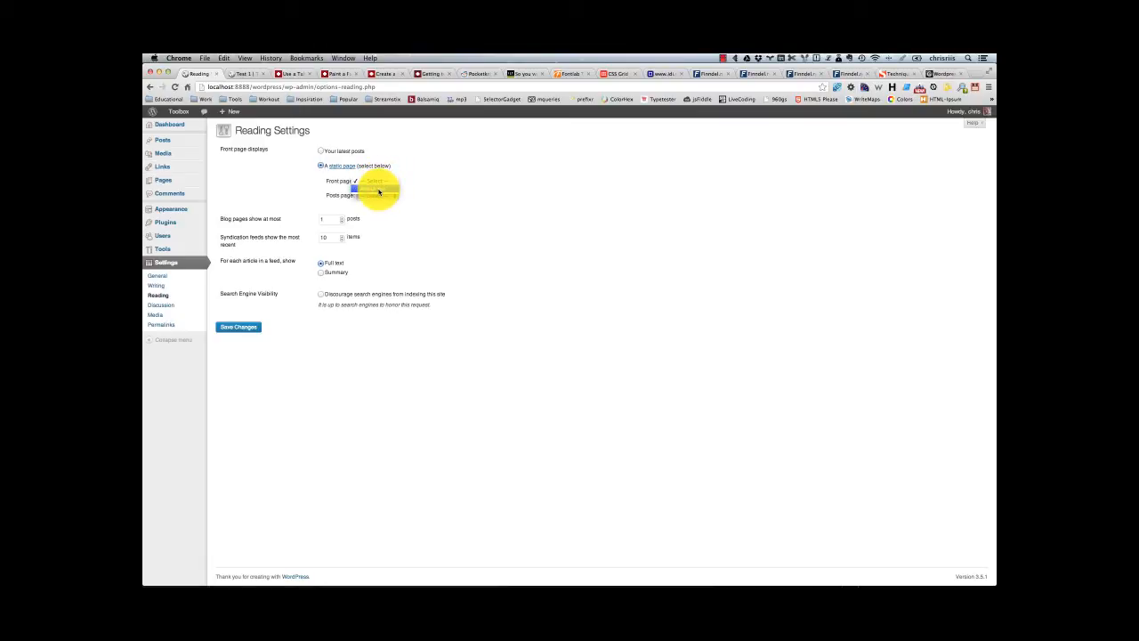
click(378, 192)
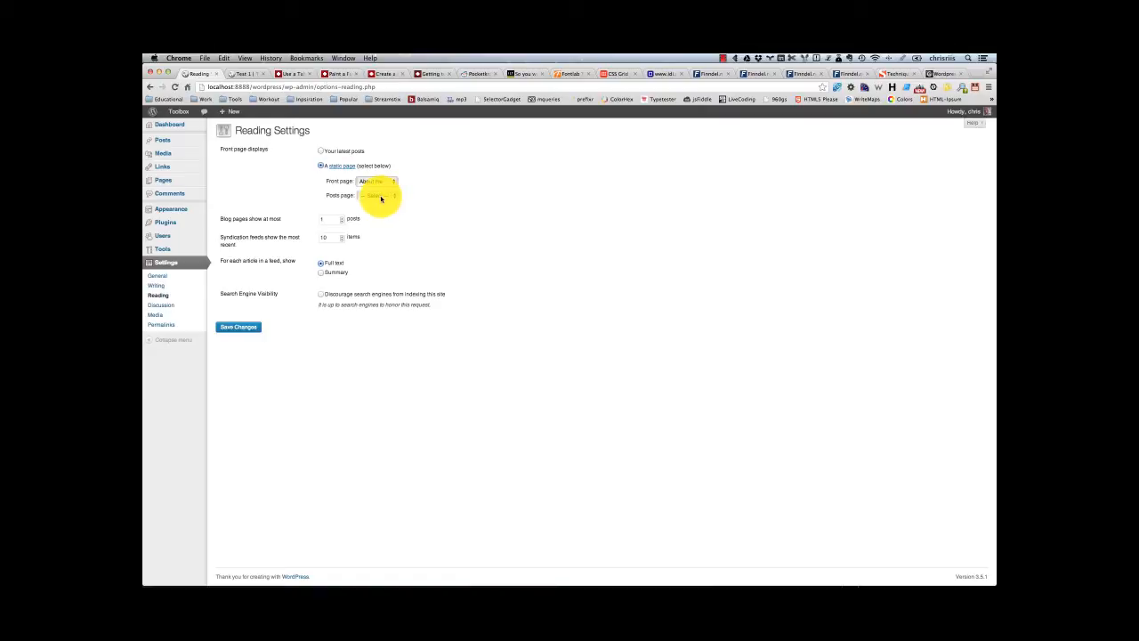
Step: View the available Posts page choices, leaving none selected, and set blog pages to show at most 5 posts
click(380, 195)
click(457, 208)
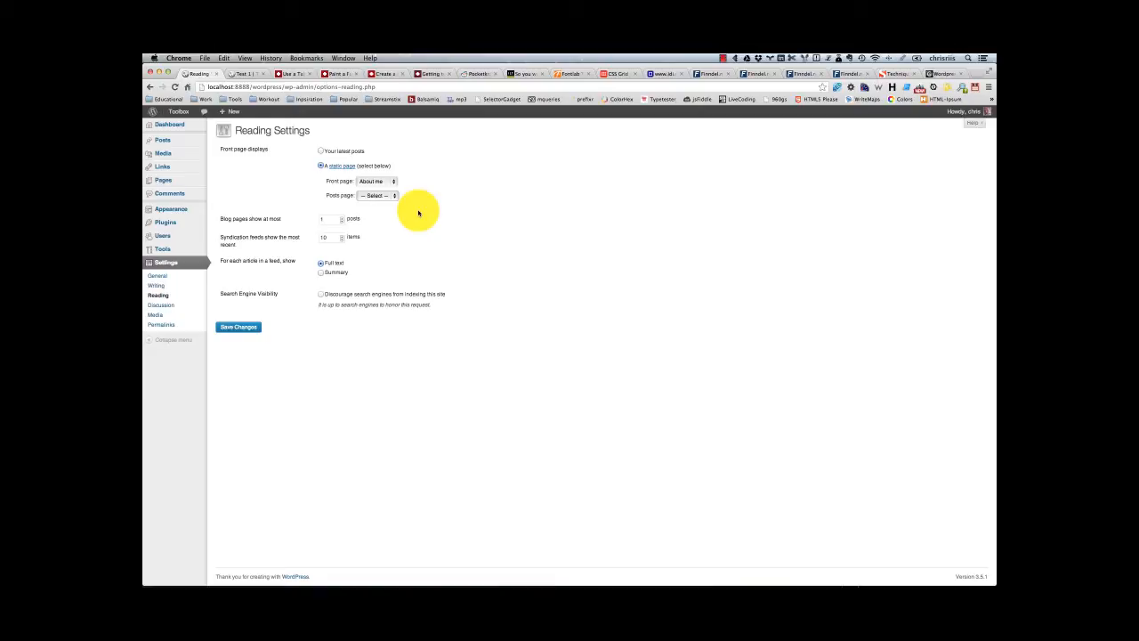
click(379, 195)
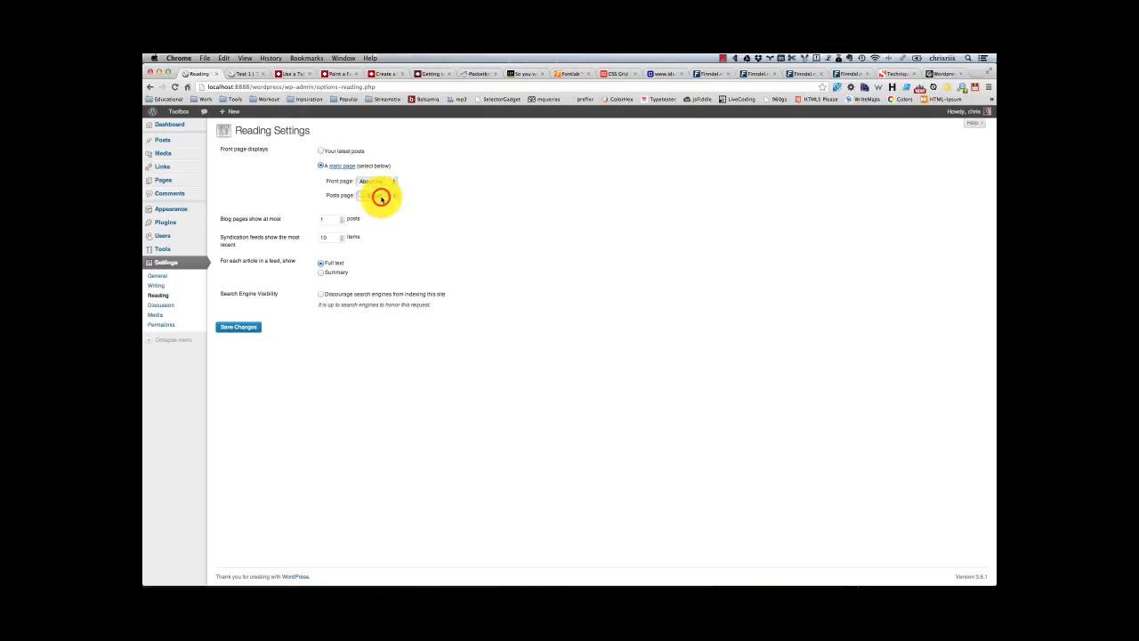
click(469, 204)
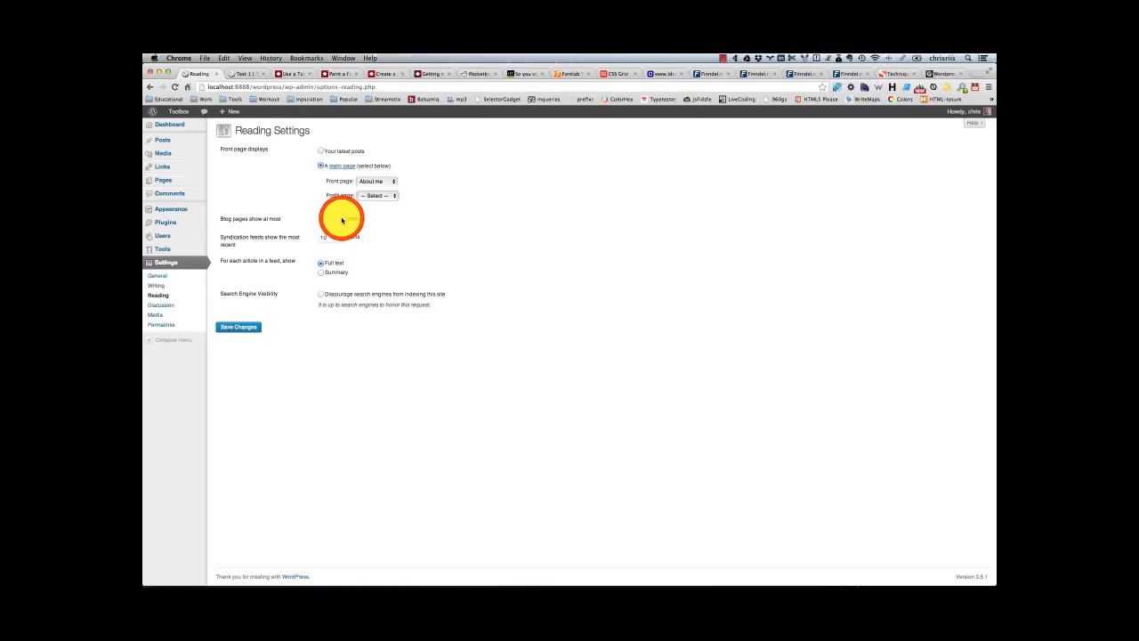
click(342, 220)
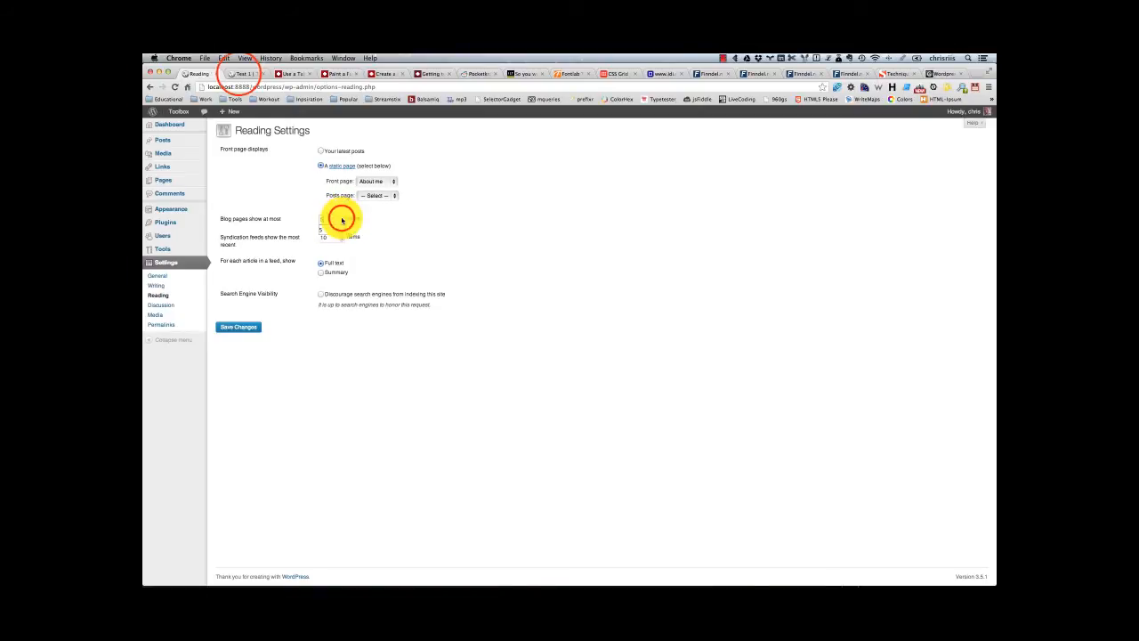
Step: Examine the Test 1 post on the live site, switching between it and the Reading settings
click(241, 73)
scroll(298, 267, down, 5)
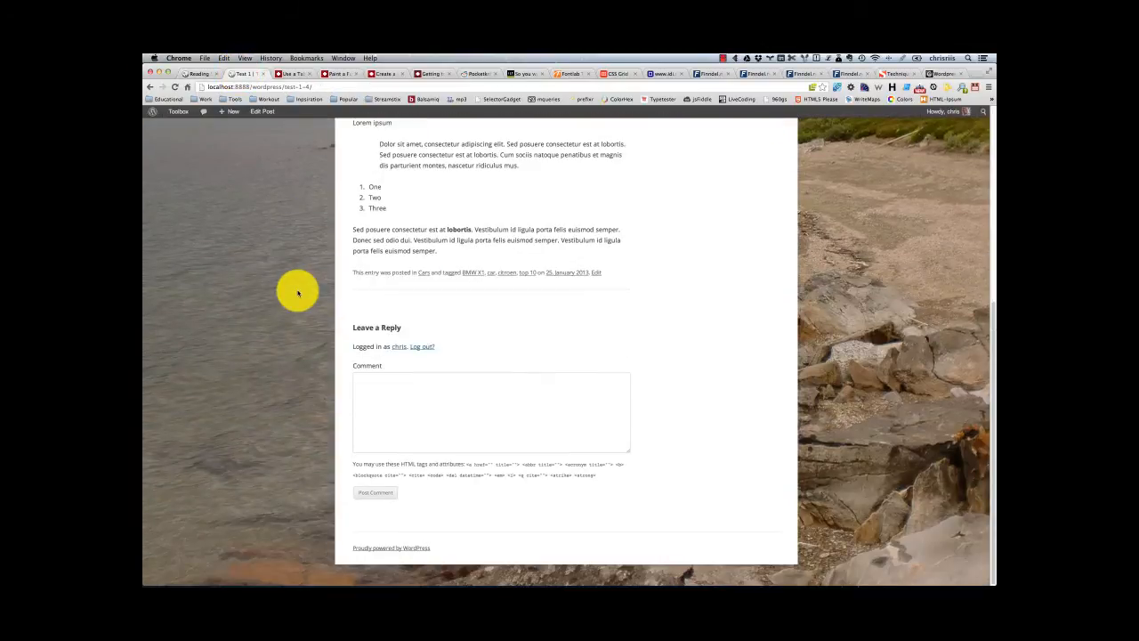
scroll(356, 266, up, 5)
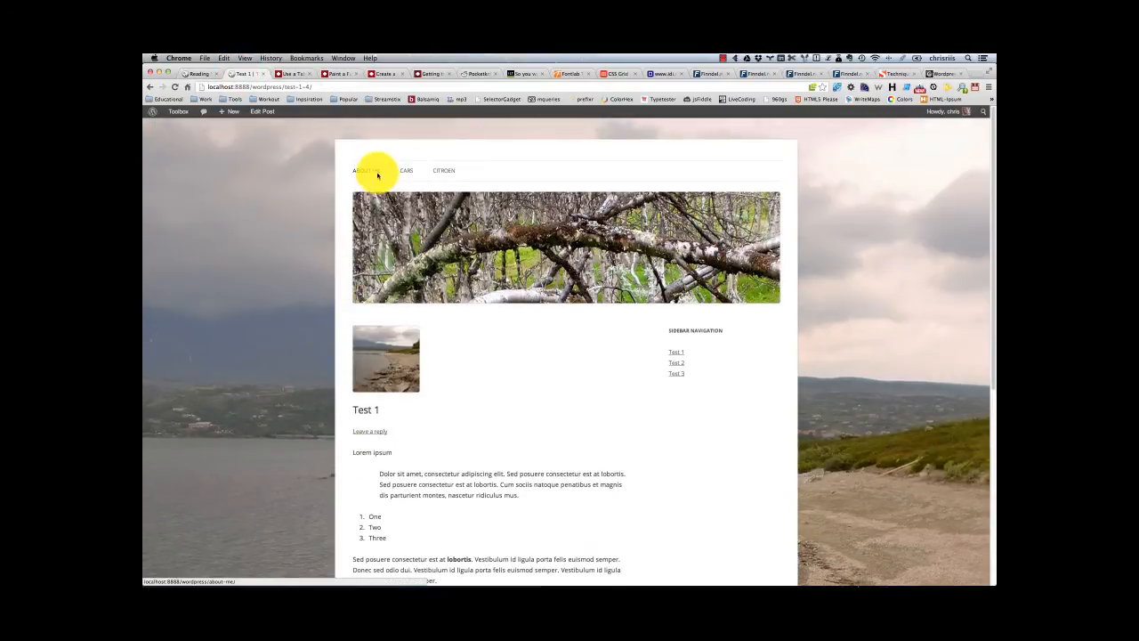
scroll(325, 263, down, 5)
scroll(325, 264, down, 1)
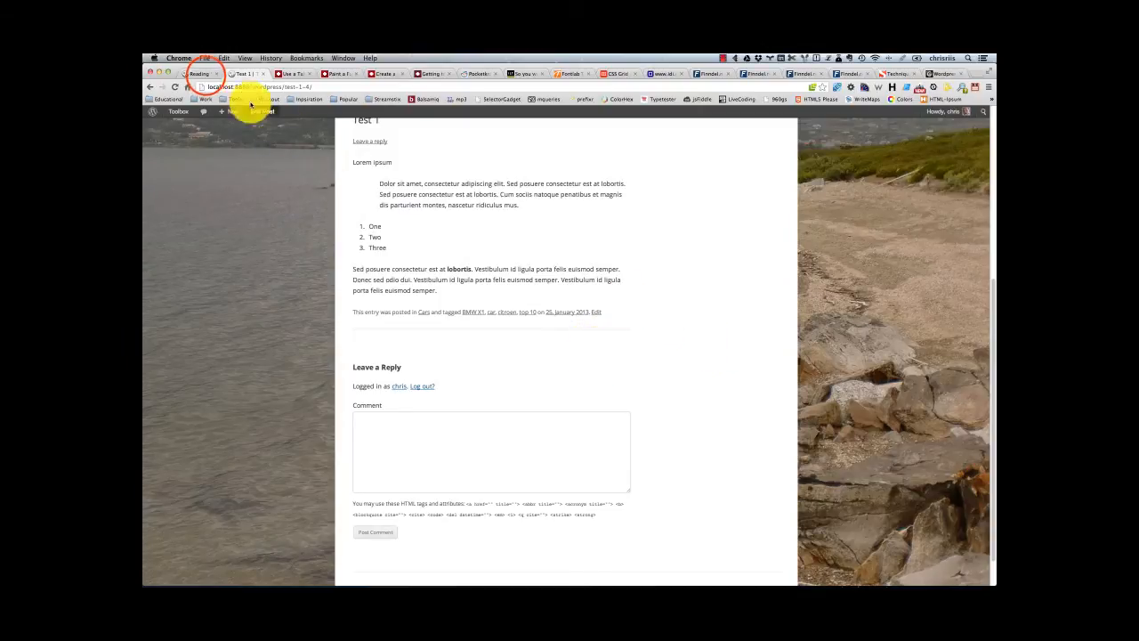
click(204, 76)
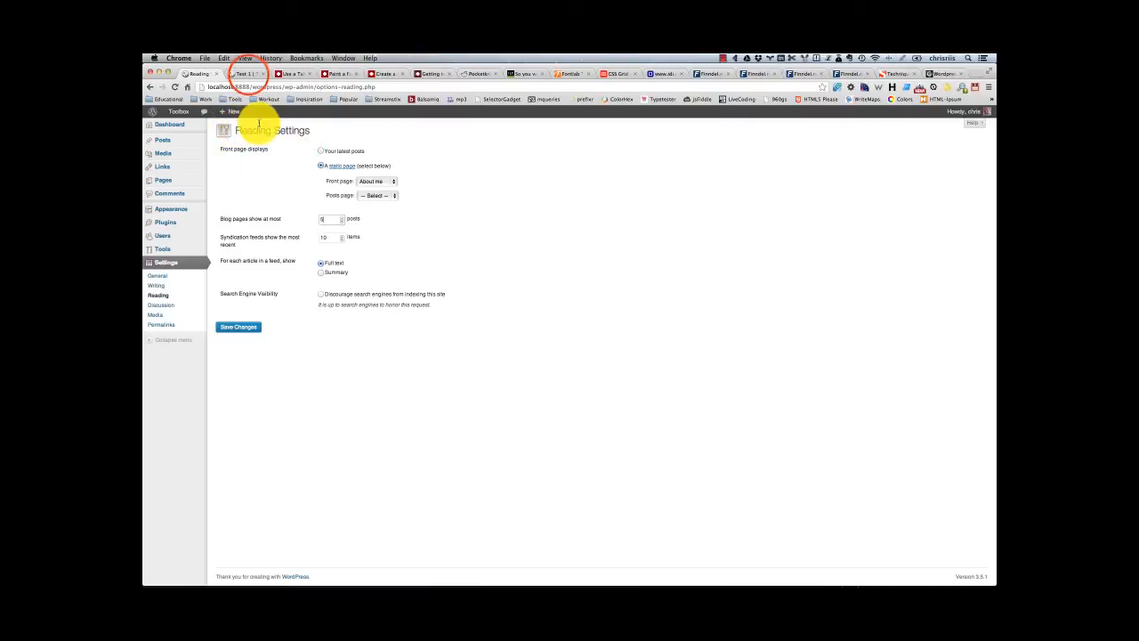
click(246, 73)
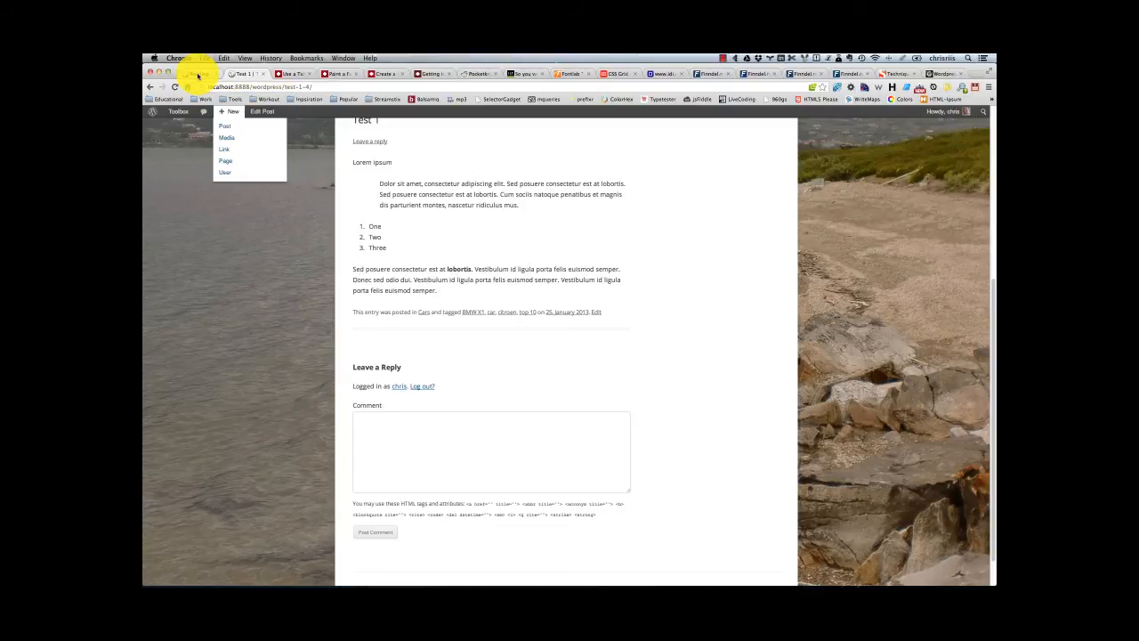
Step: Open the Discussion settings, enable attempting to notify blogs linked to from the article, and examine the other comment settings
click(198, 74)
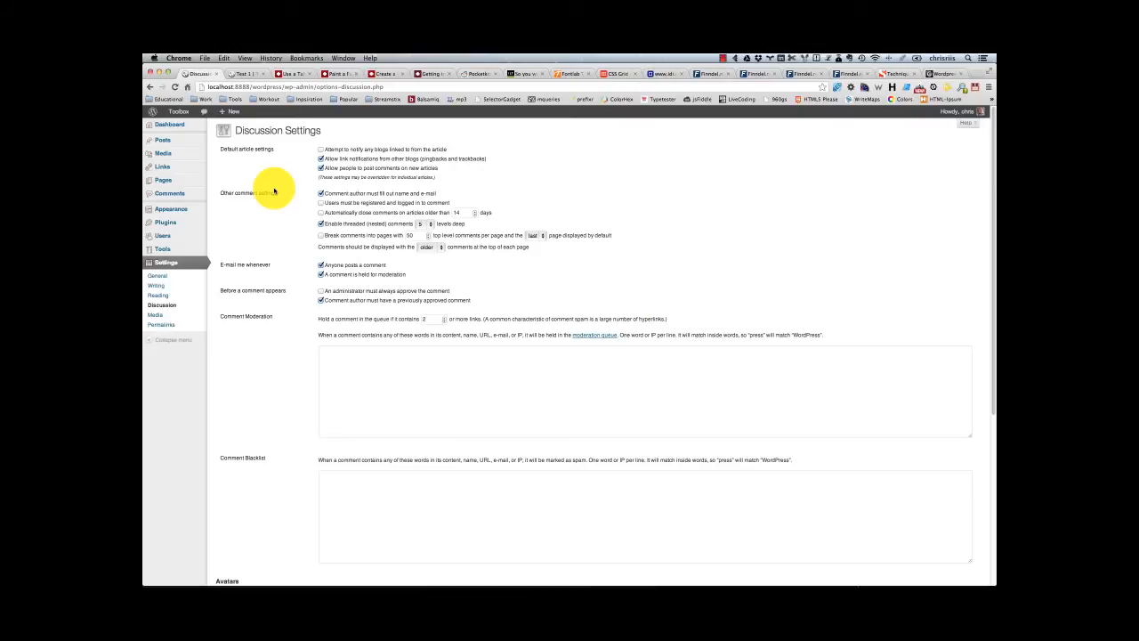
click(321, 149)
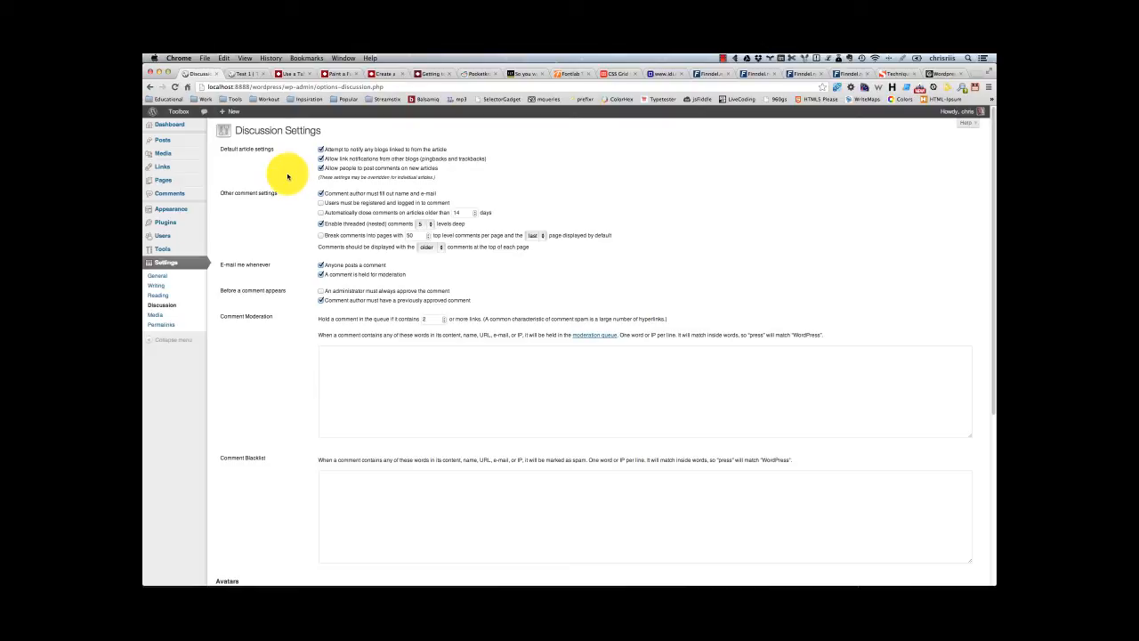
scroll(287, 175, down, 3)
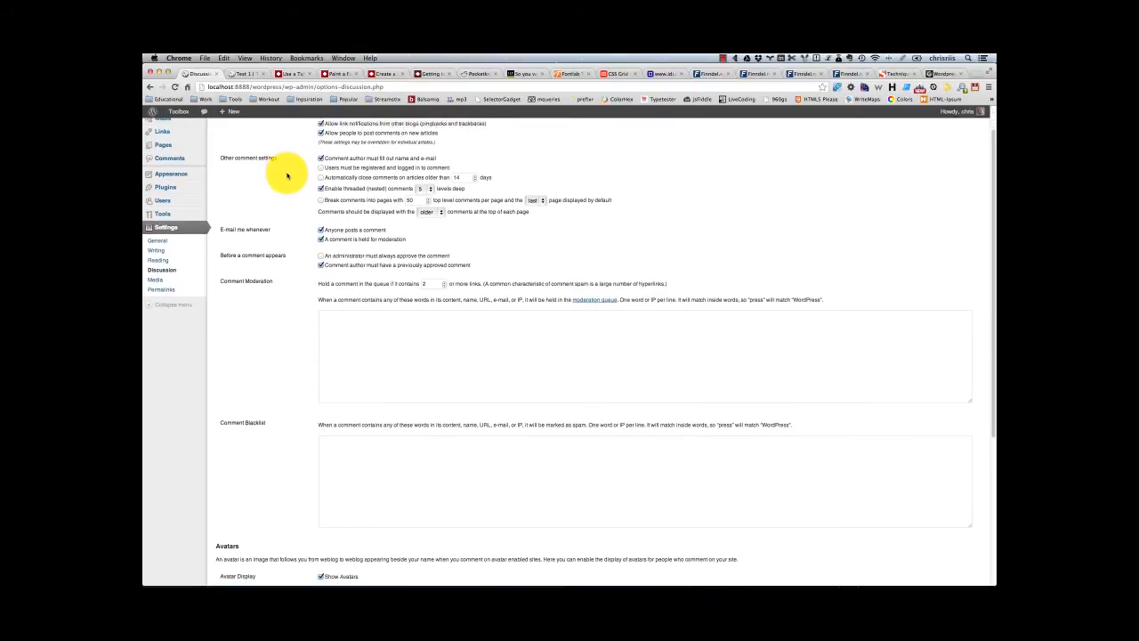
scroll(287, 175, down, 2)
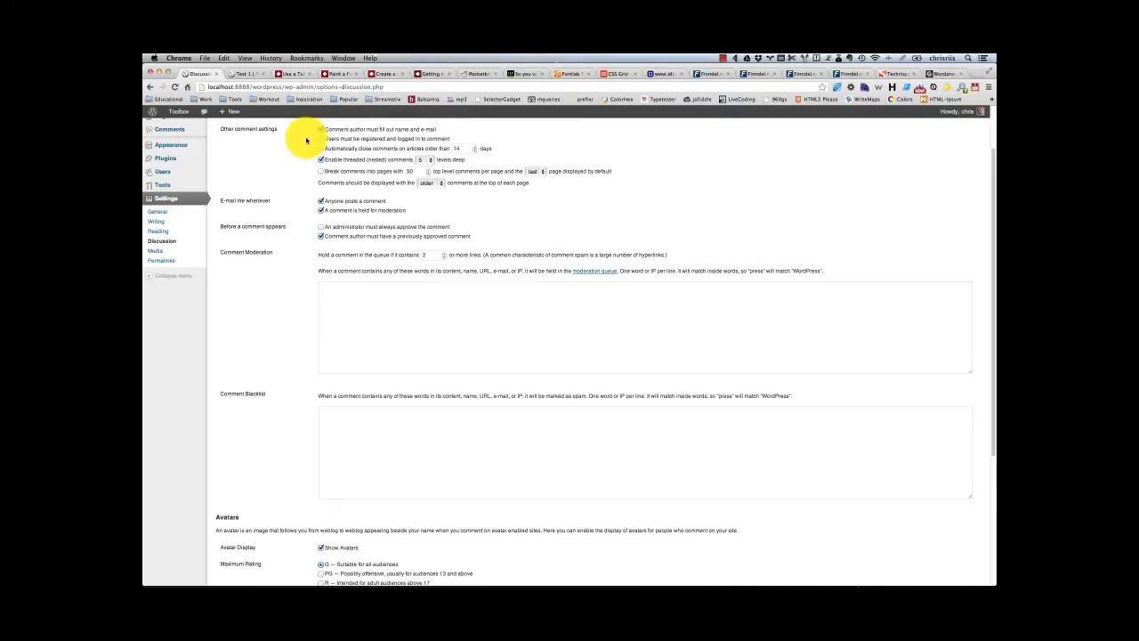
Step: Set the article age for automatically closing comments to 10 days, leaving that option disabled
scroll(307, 140, down, 1)
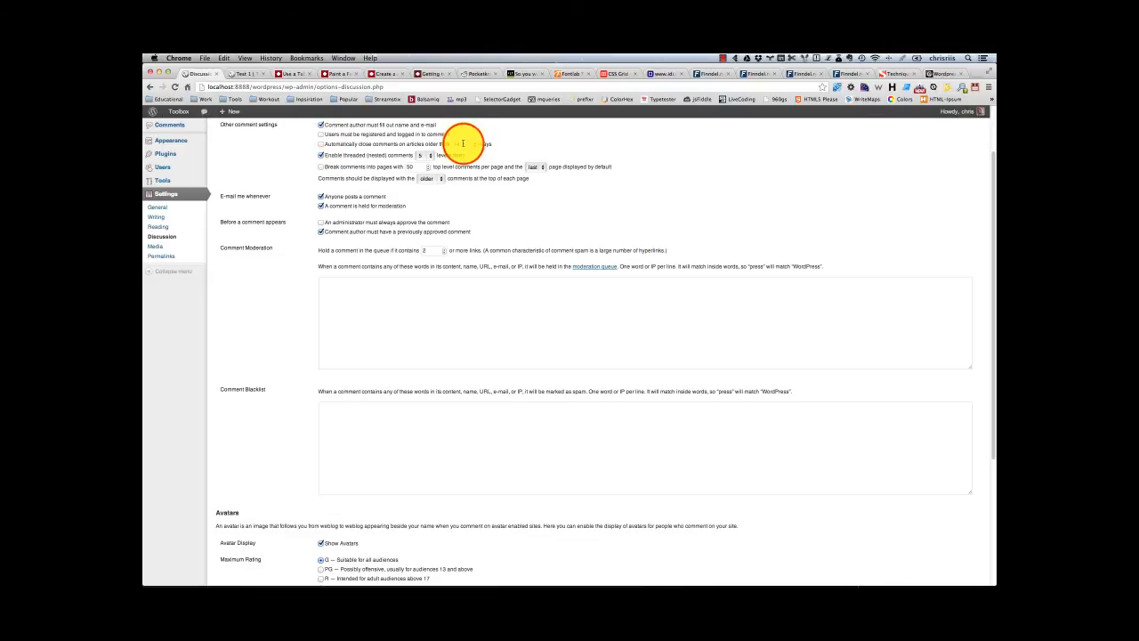
click(508, 140)
click(473, 147)
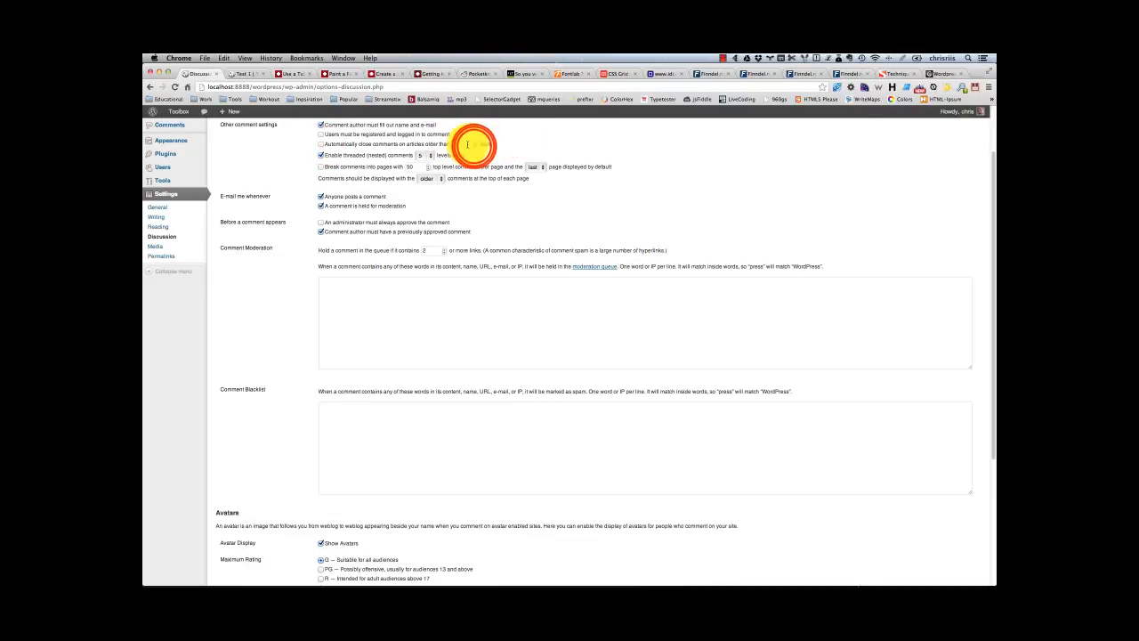
click(475, 147)
click(474, 147)
click(474, 147)
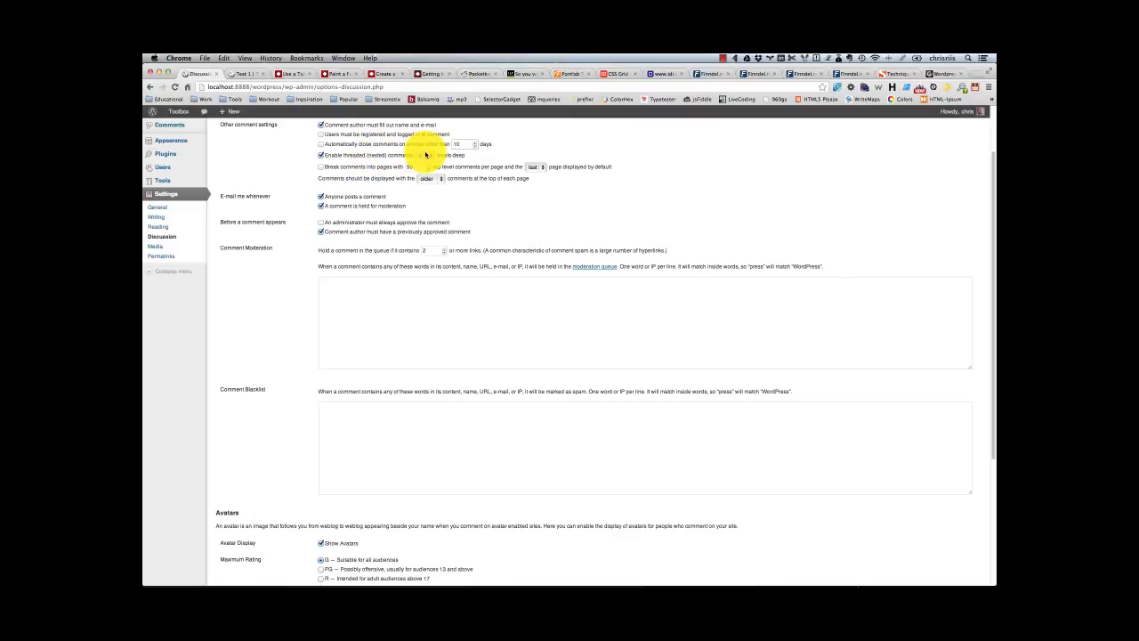
Step: Post the comment "jejewljewjklewkjewjkewkjlew" on the live Test 1 post
click(427, 154)
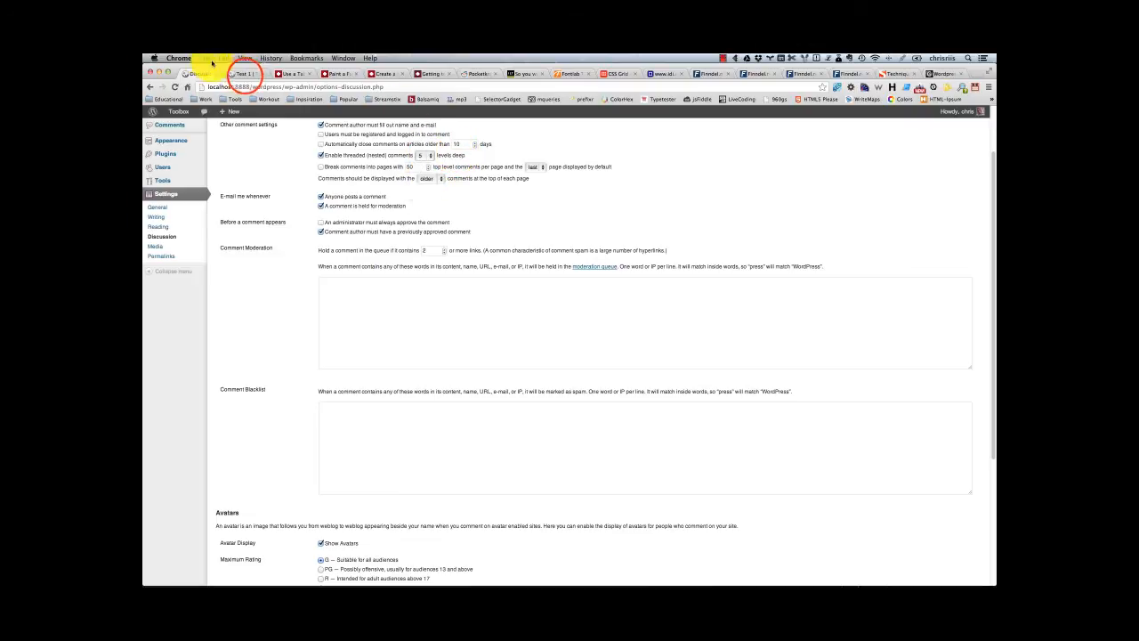
click(242, 72)
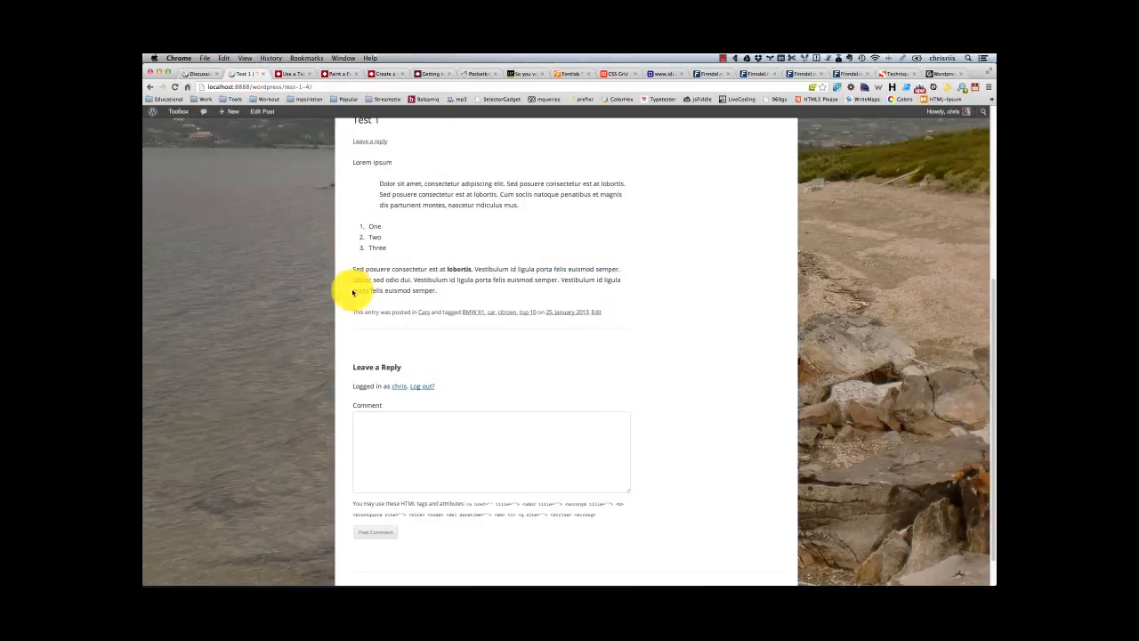
scroll(298, 300, up, 5)
scroll(315, 298, down, 5)
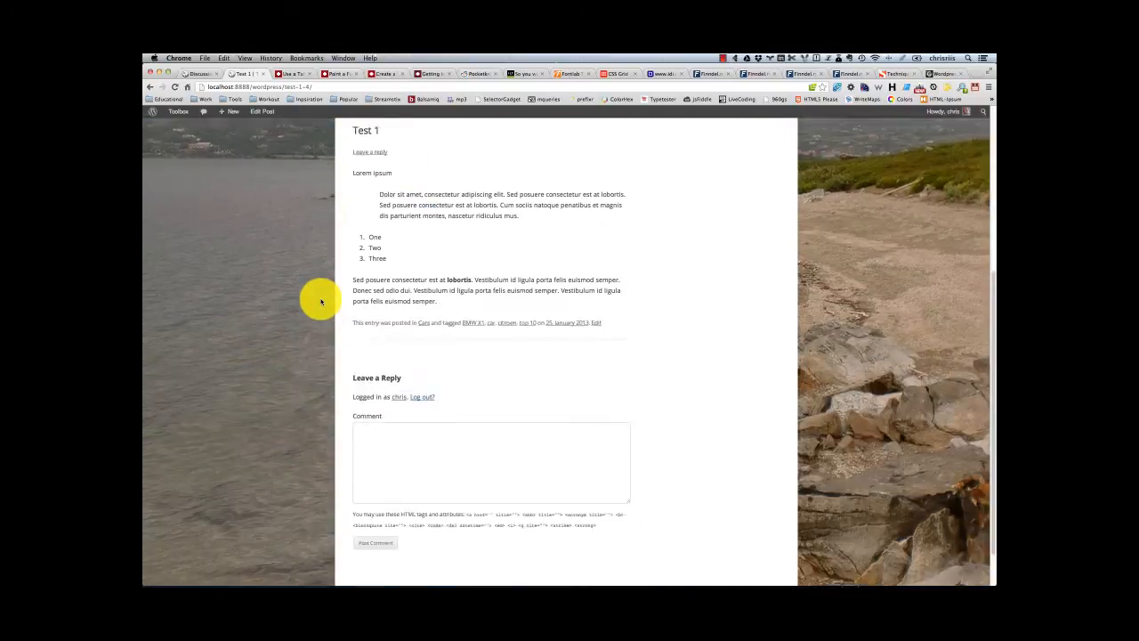
scroll(316, 298, up, 2)
scroll(374, 365, down, 2)
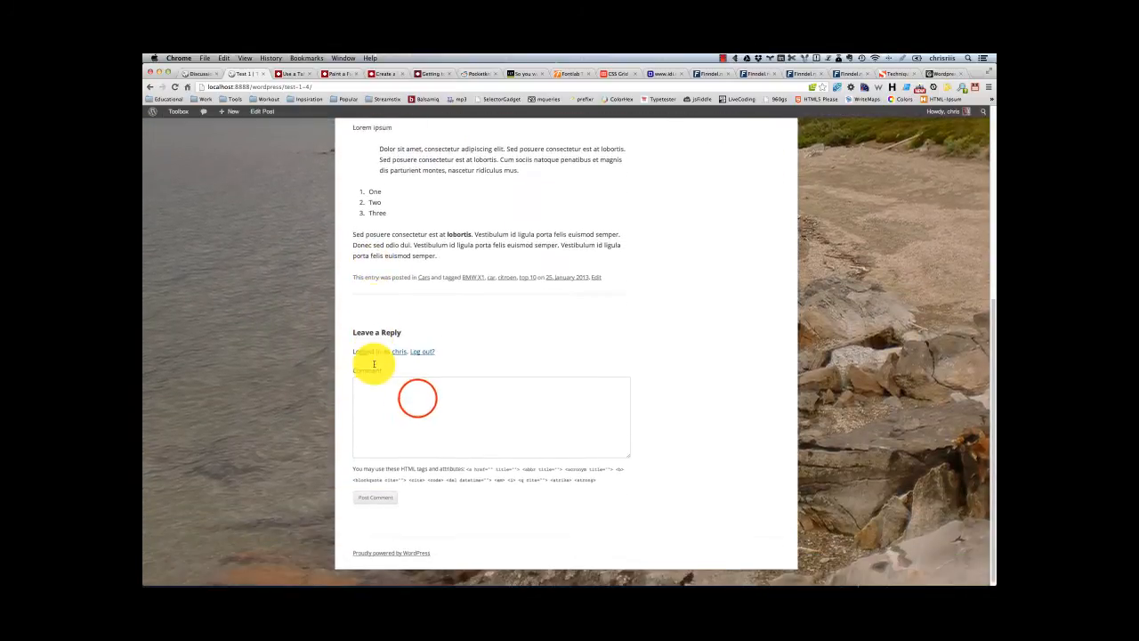
click(416, 398)
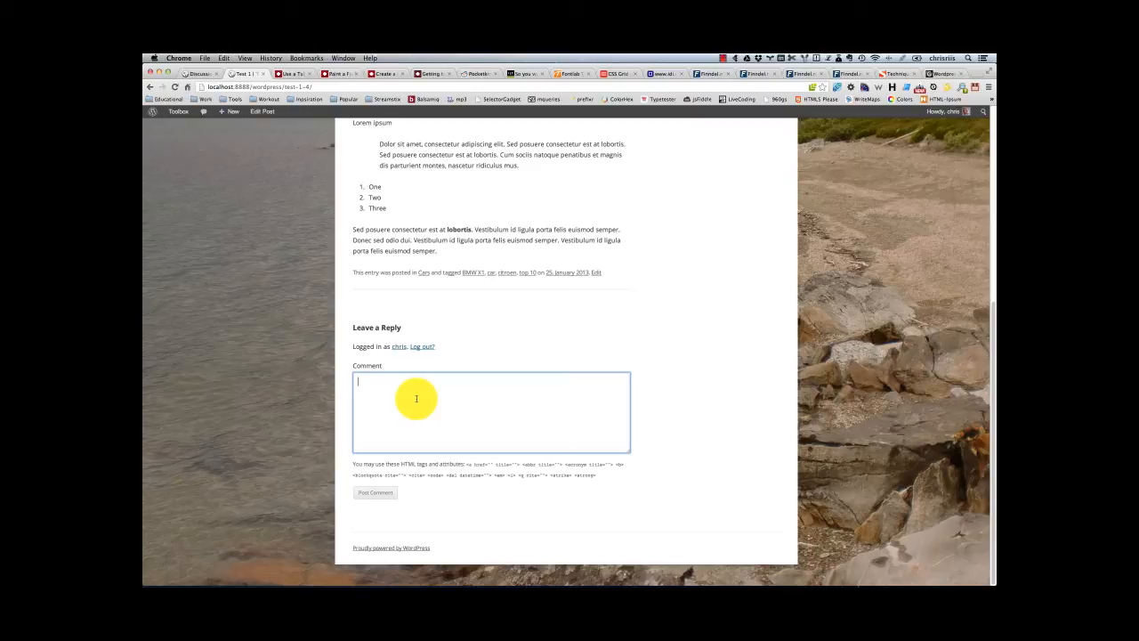
text(jejewljewjklewkjewjkewkjlew)
click(381, 491)
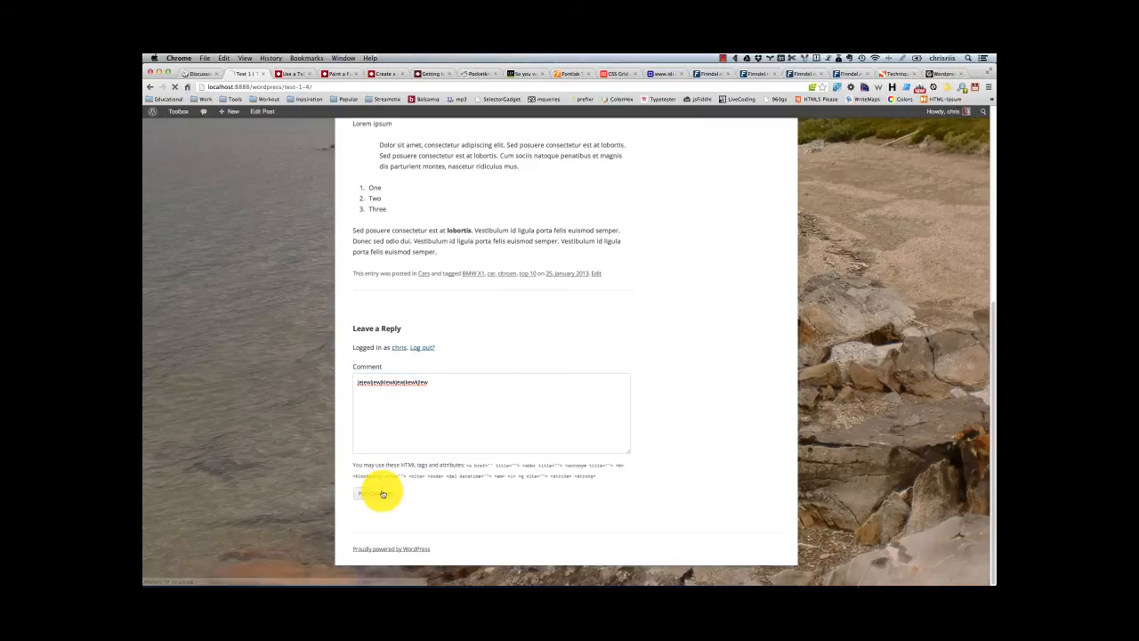
Step: Reply to the first Test 1 comment with "This is a nested comment!" and post it
scroll(355, 365, up, 1)
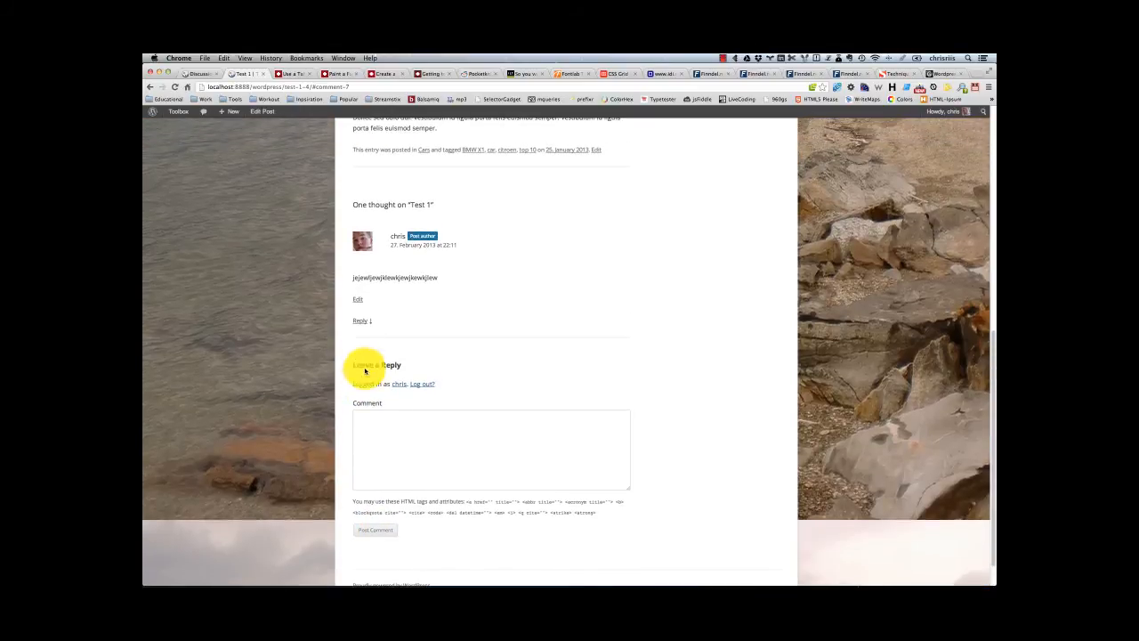
click(359, 320)
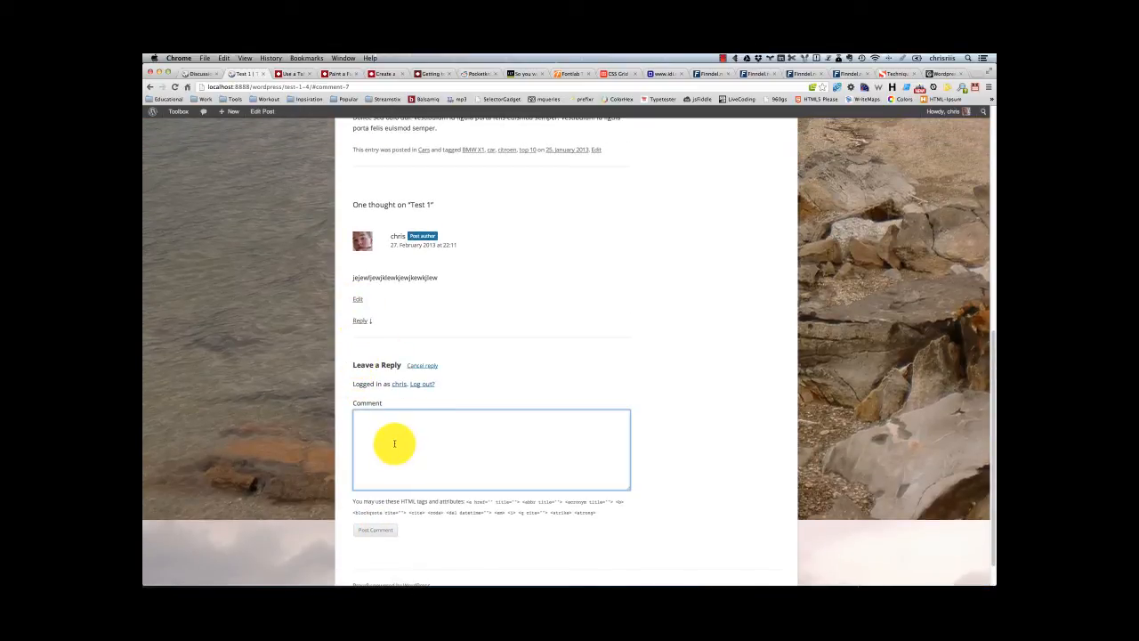
text(jkwejlewjlkejklwewjlewjlewkjlew)
key(BackSpace)
key(super+a)
text(This is a nested comment!)
click(389, 530)
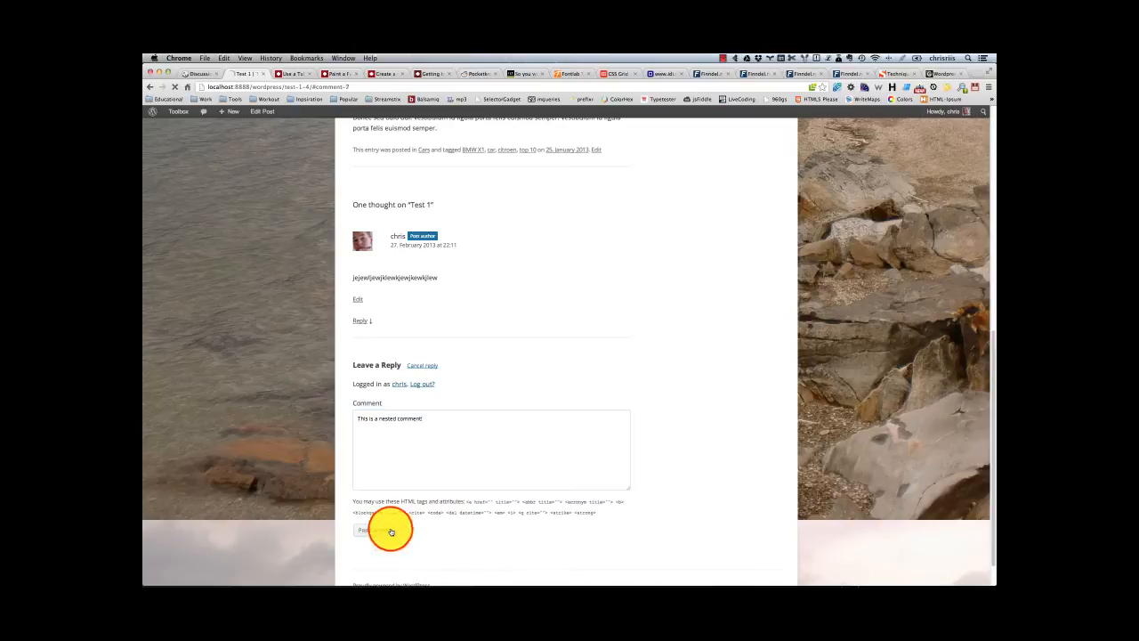
Step: Post "Another nested comment" as a reply to the nested comment and review the comment thread
click(381, 283)
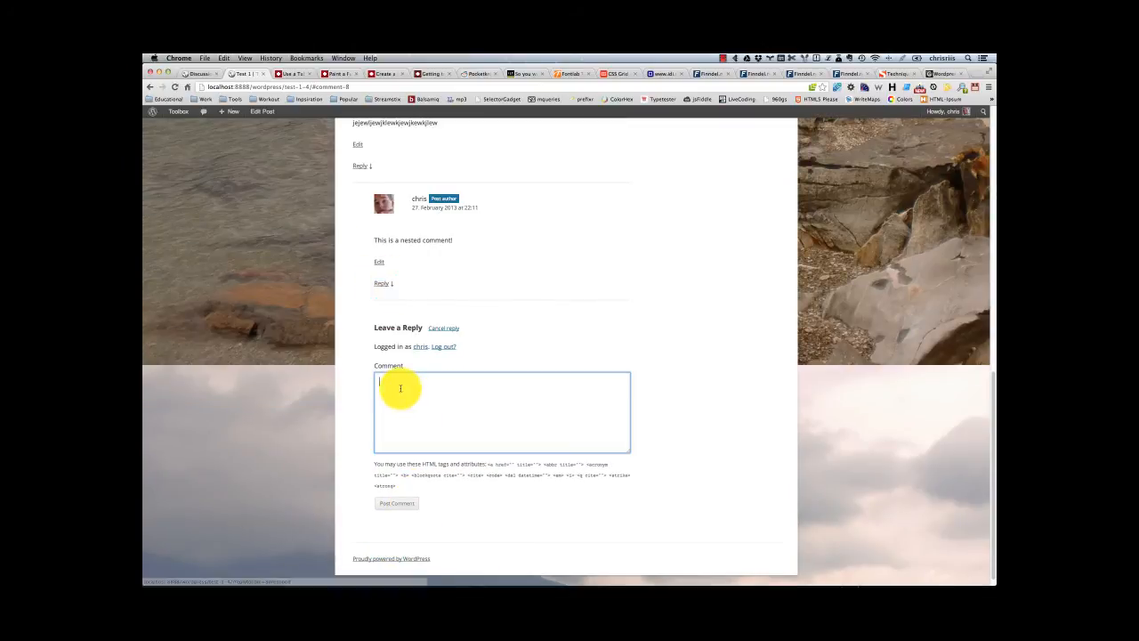
text(Another nest)
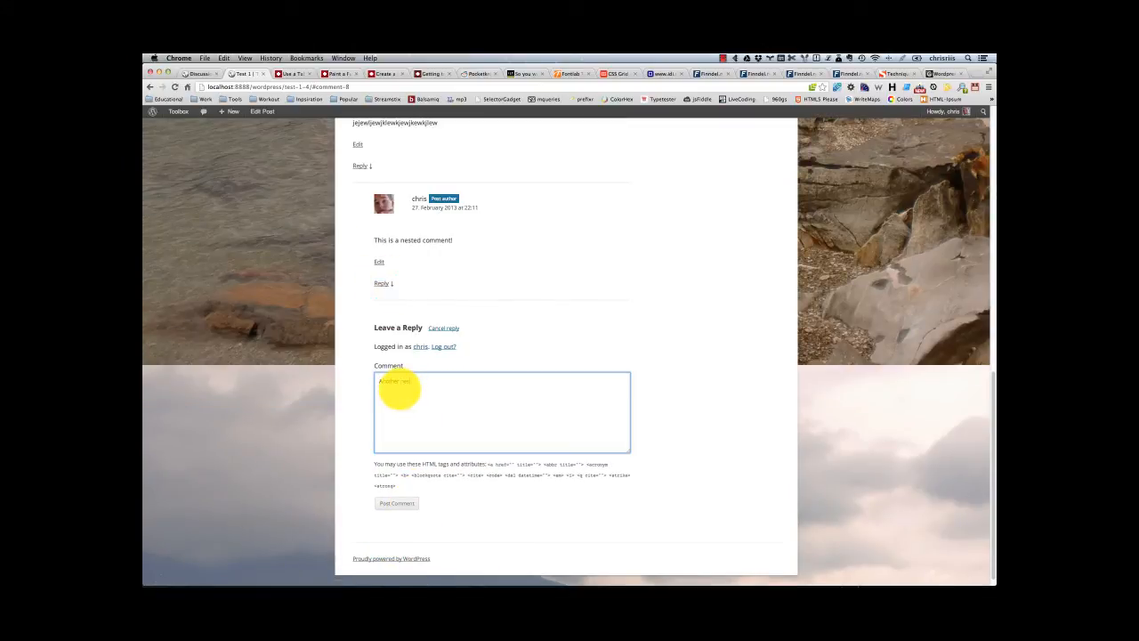
text(ed comment)
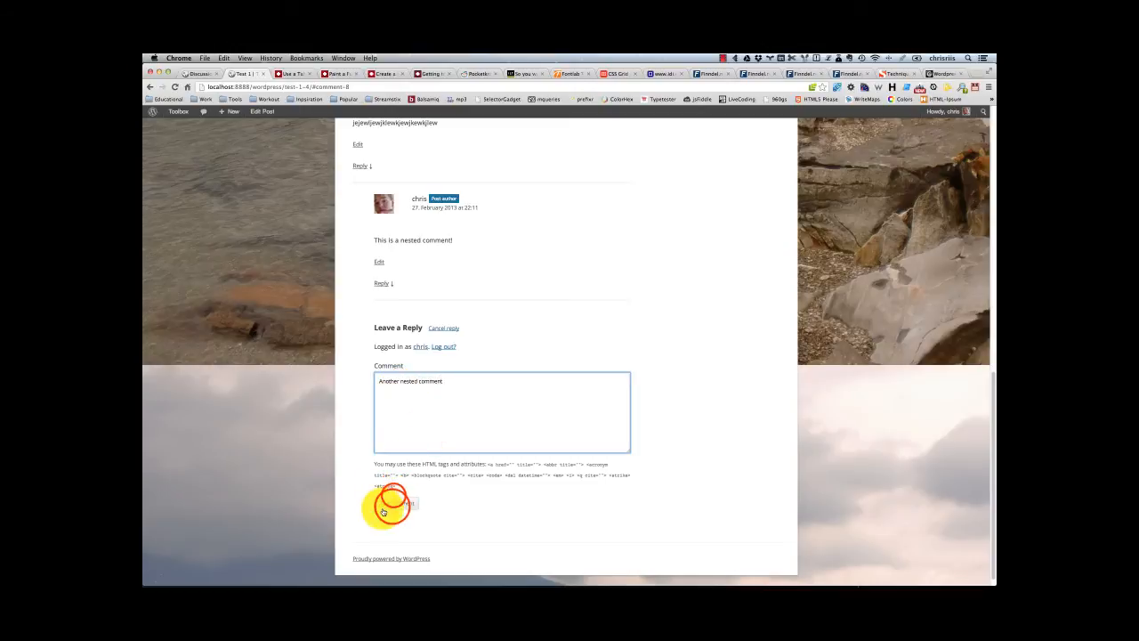
click(392, 504)
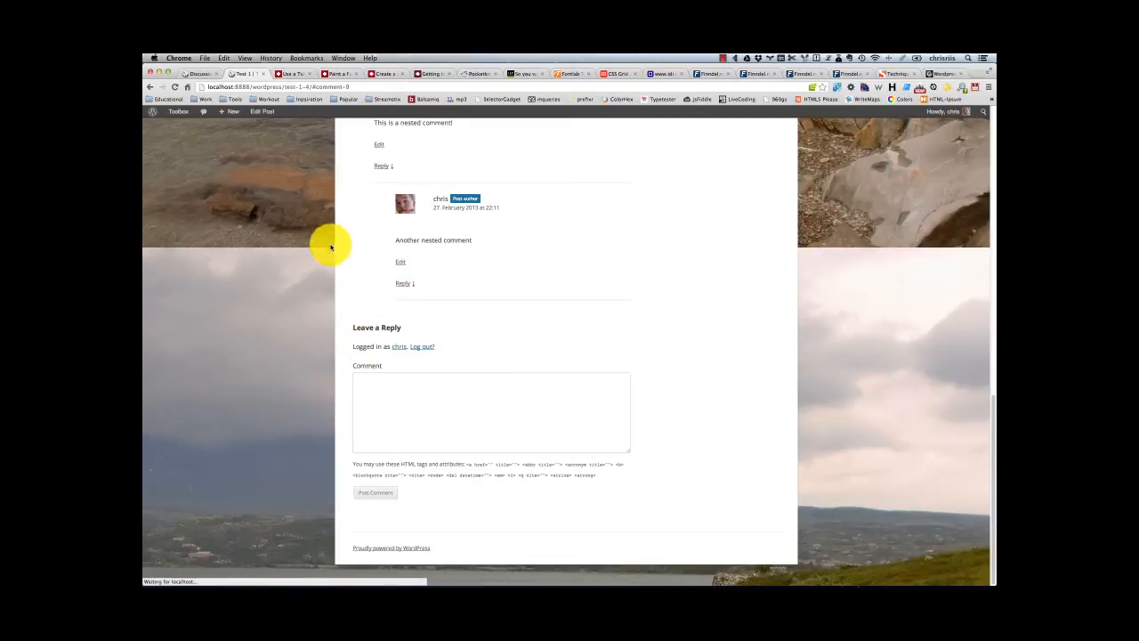
scroll(328, 269, up, 5)
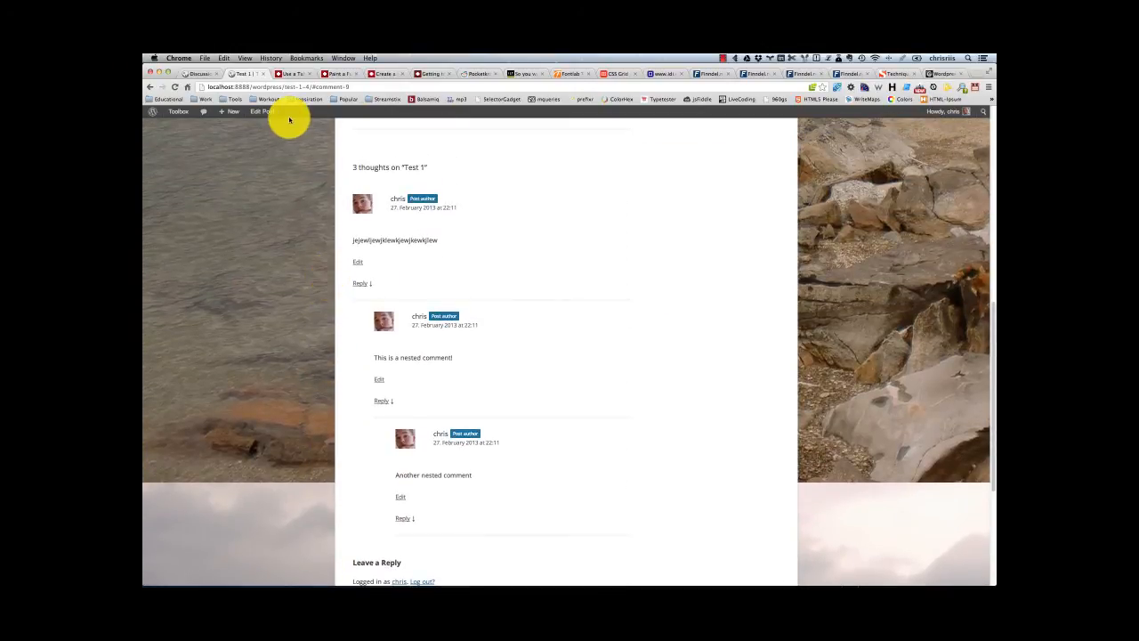
Step: Return to the Discussion settings and view the available nesting depths for threaded comments, keeping 5 levels
click(201, 75)
click(200, 75)
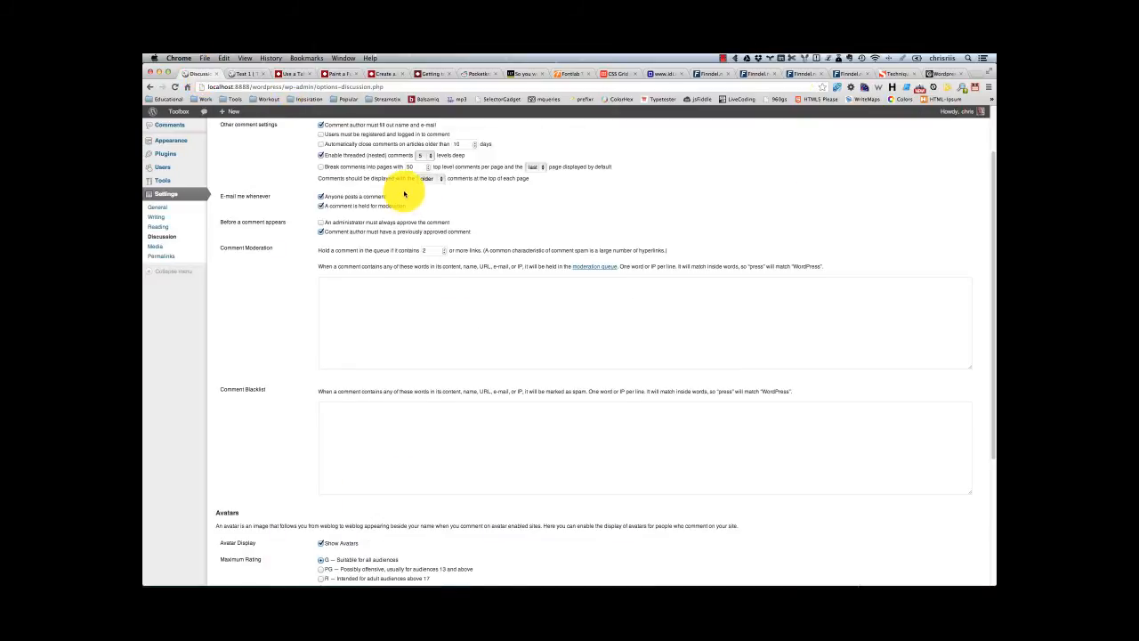
scroll(404, 193, up, 2)
click(427, 220)
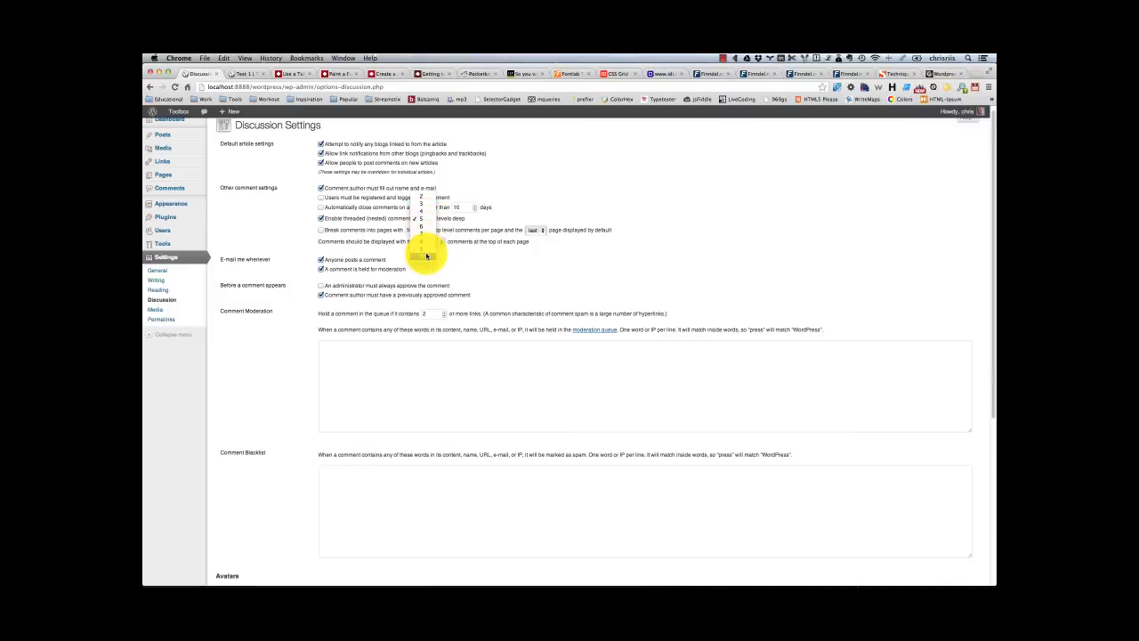
click(682, 205)
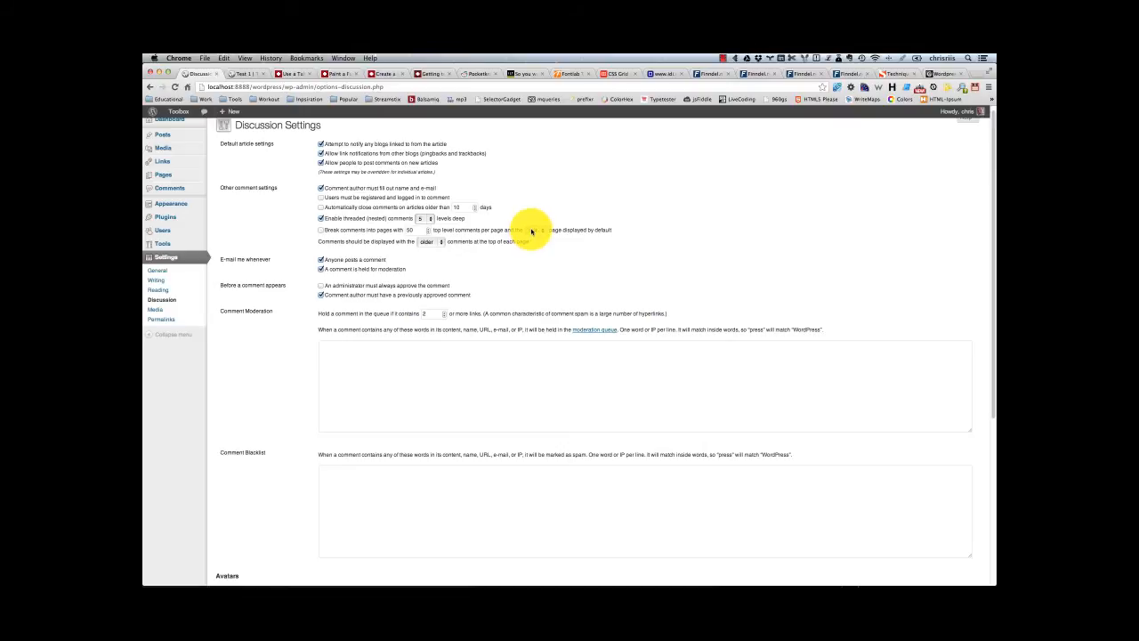
Step: Review the default comment page choice and display the newer comments at the top of each page
click(532, 229)
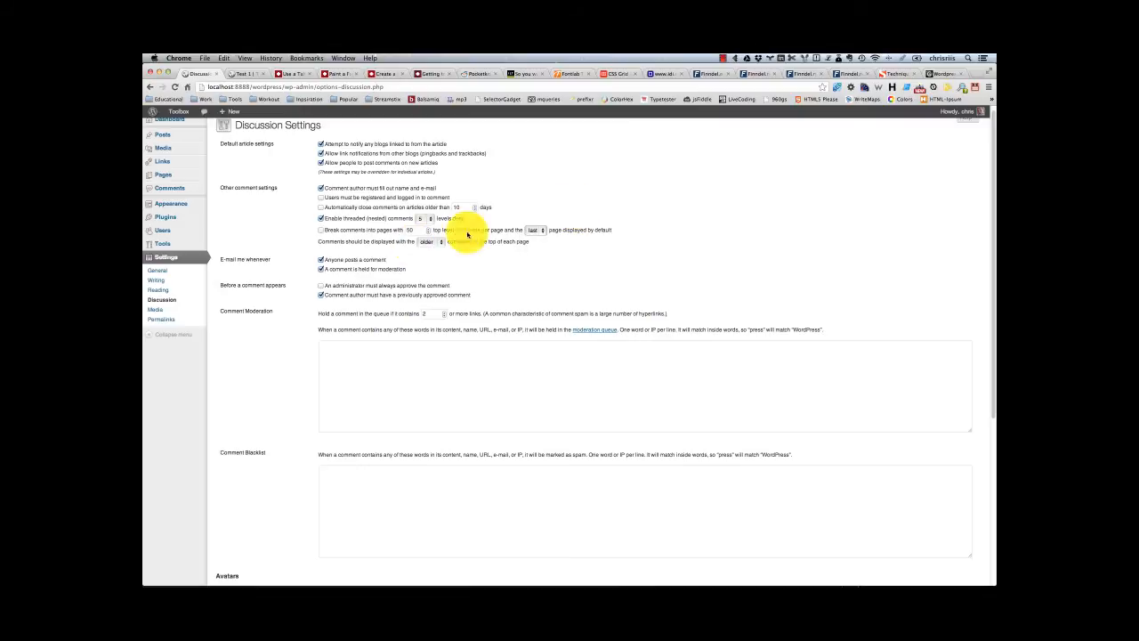
click(532, 230)
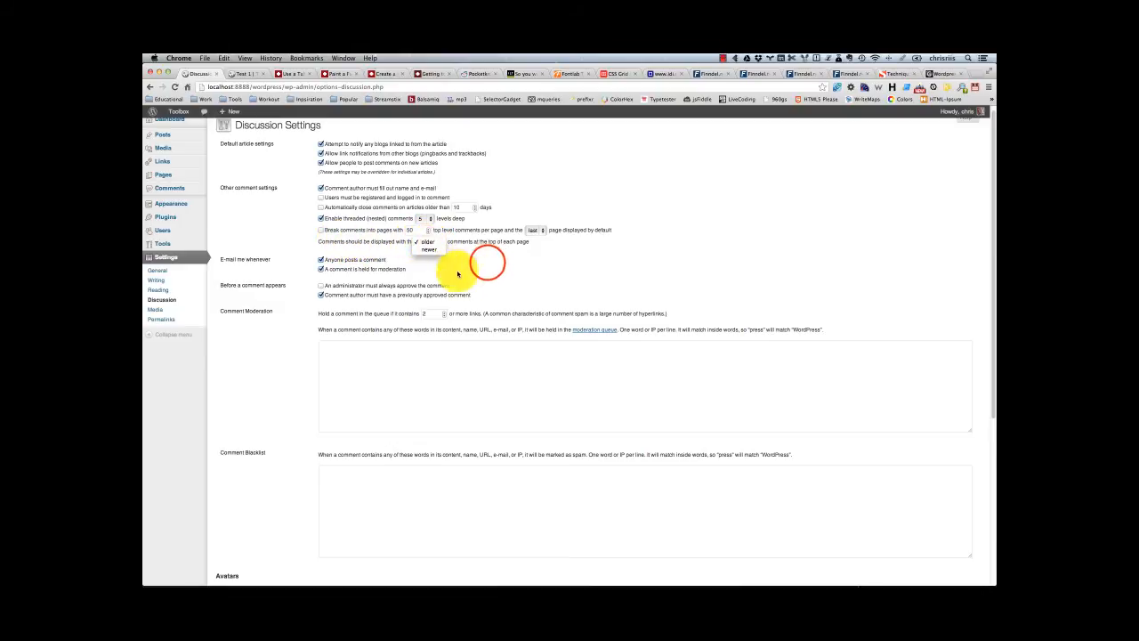
click(486, 262)
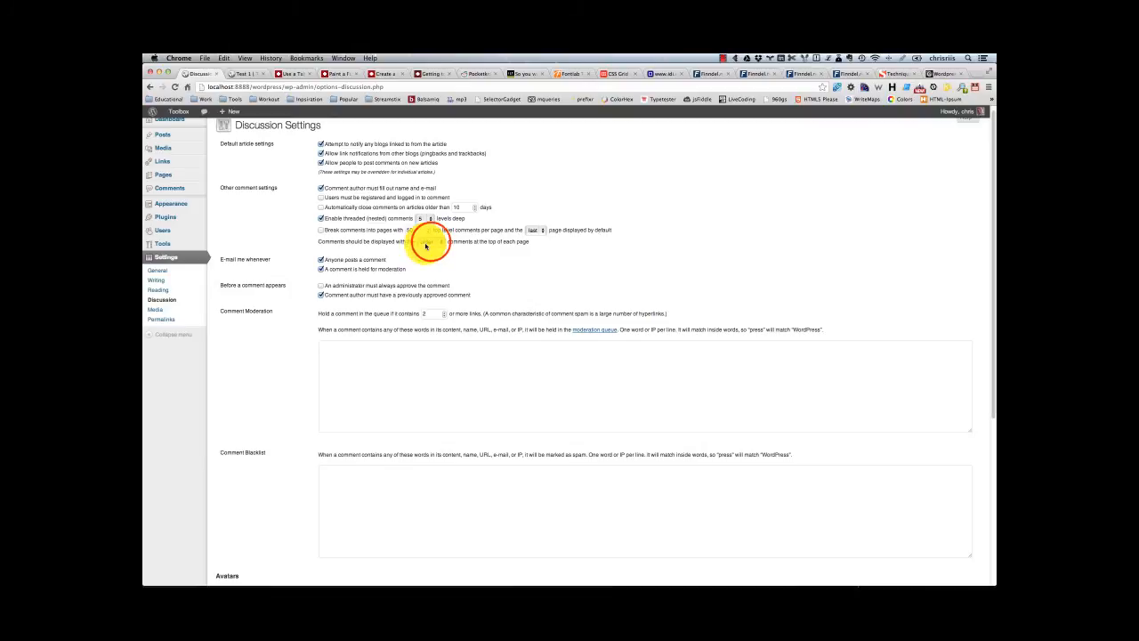
click(429, 243)
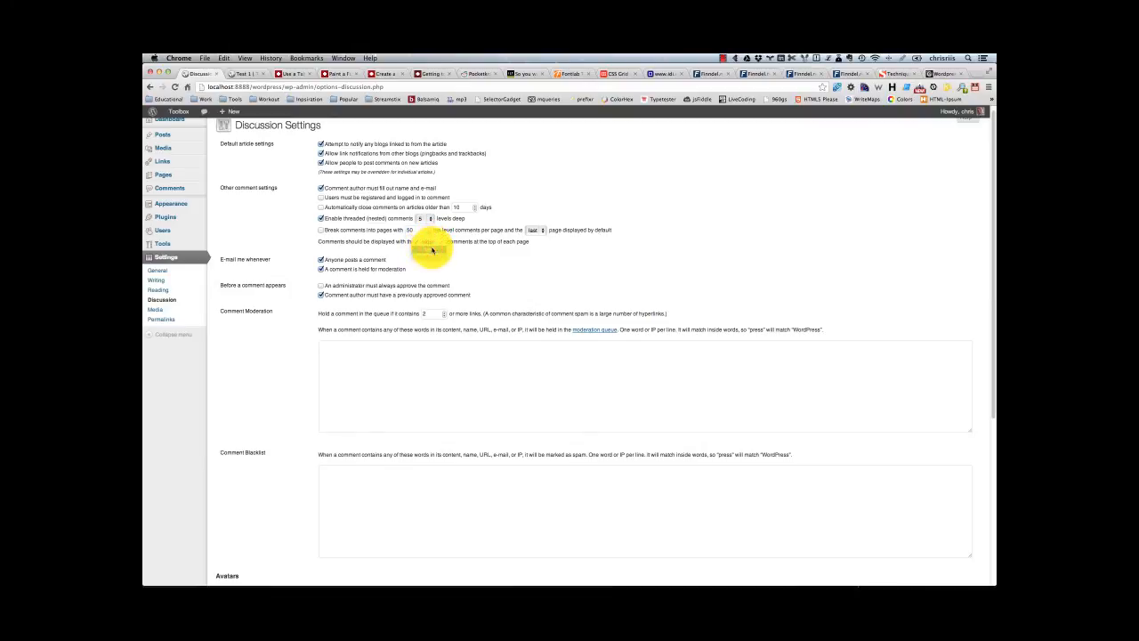
click(481, 259)
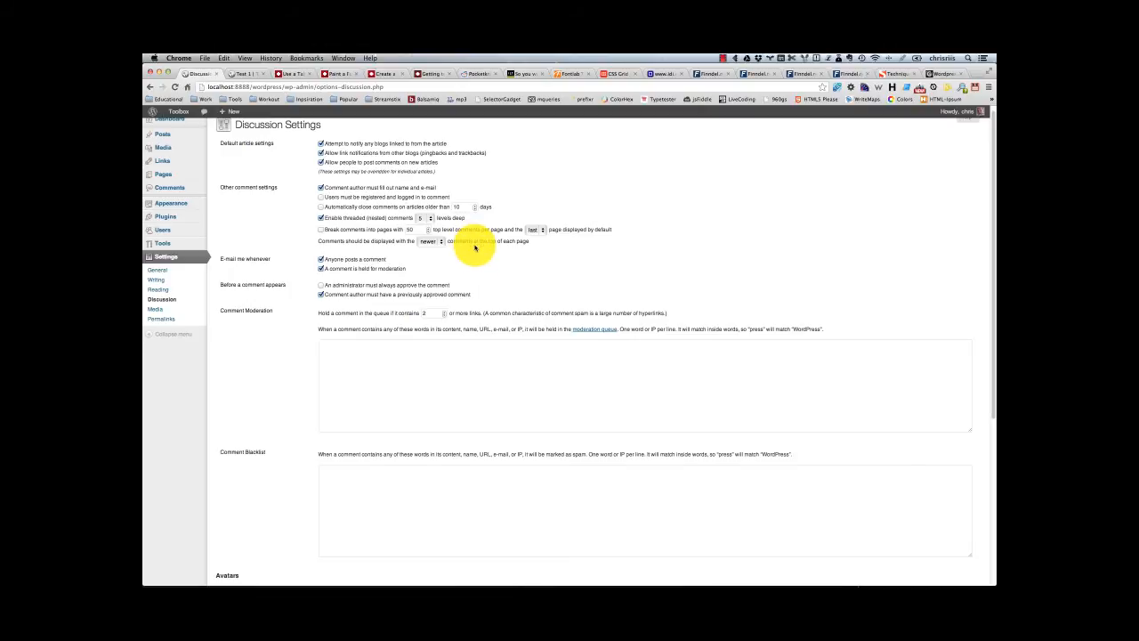
Step: Toggle the e-mail notification for anyone posting a comment off and on, and review the moderation e-mail and comment approval options
scroll(477, 243, down, 1)
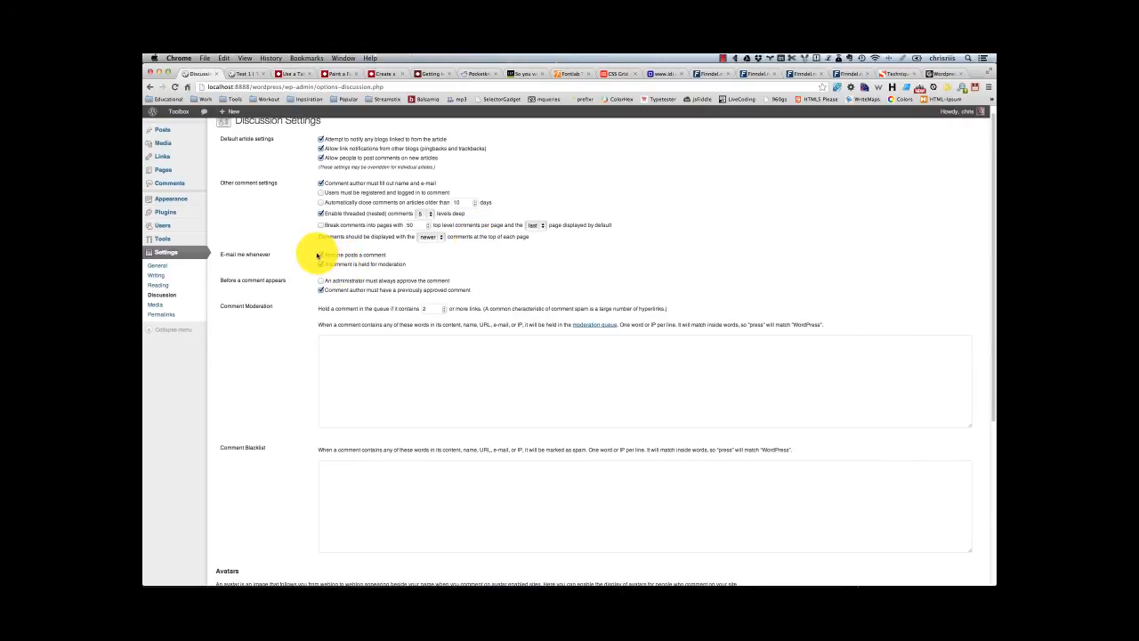
scroll(257, 267, down, 2)
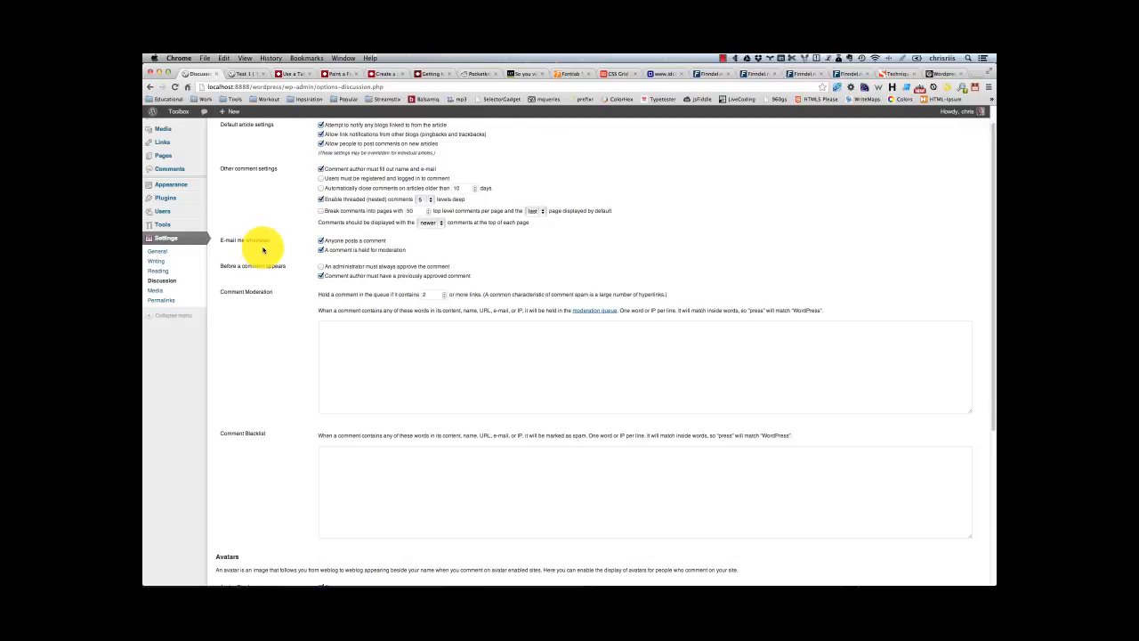
click(320, 242)
click(320, 242)
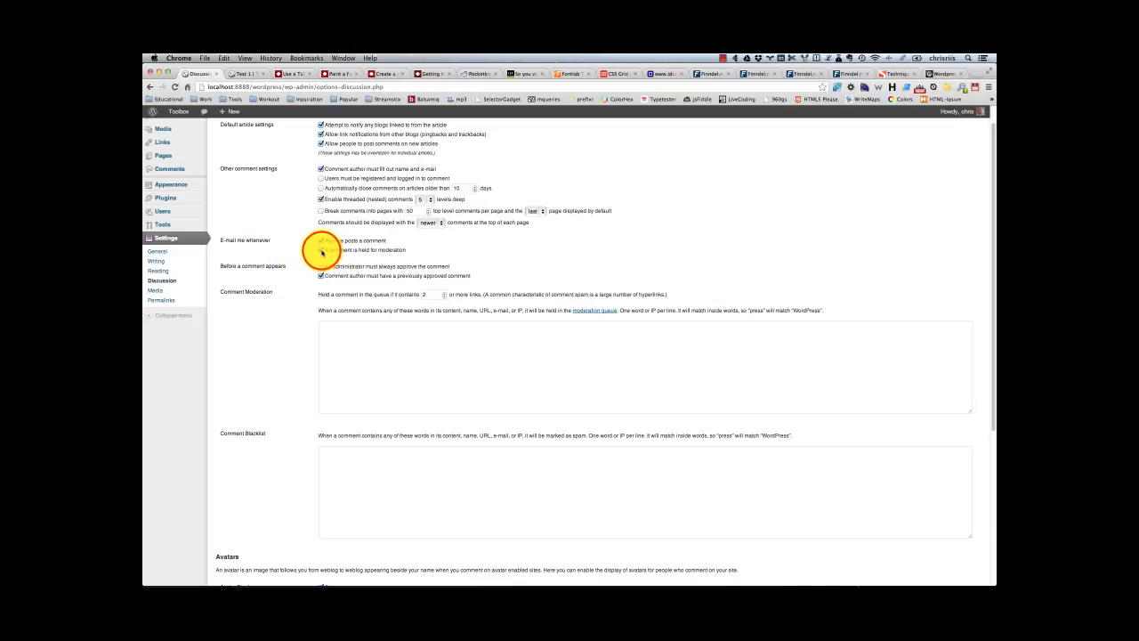
click(322, 251)
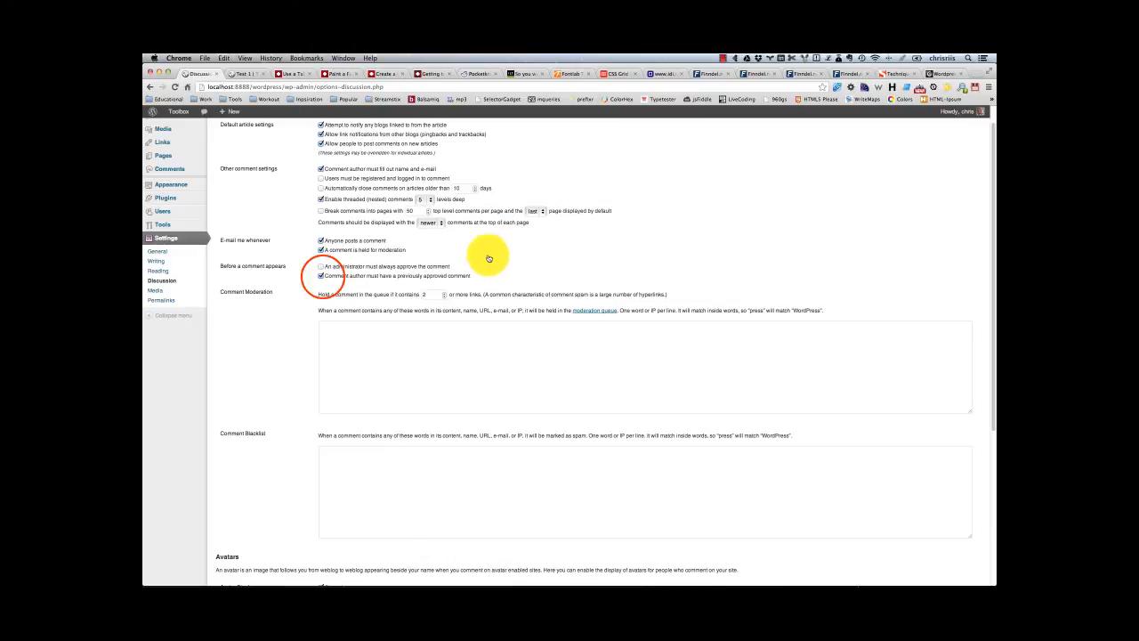
click(323, 277)
Step: Examine the Comment Moderation limit on the number of links that holds a comment in the queue
scroll(538, 242, down, 1)
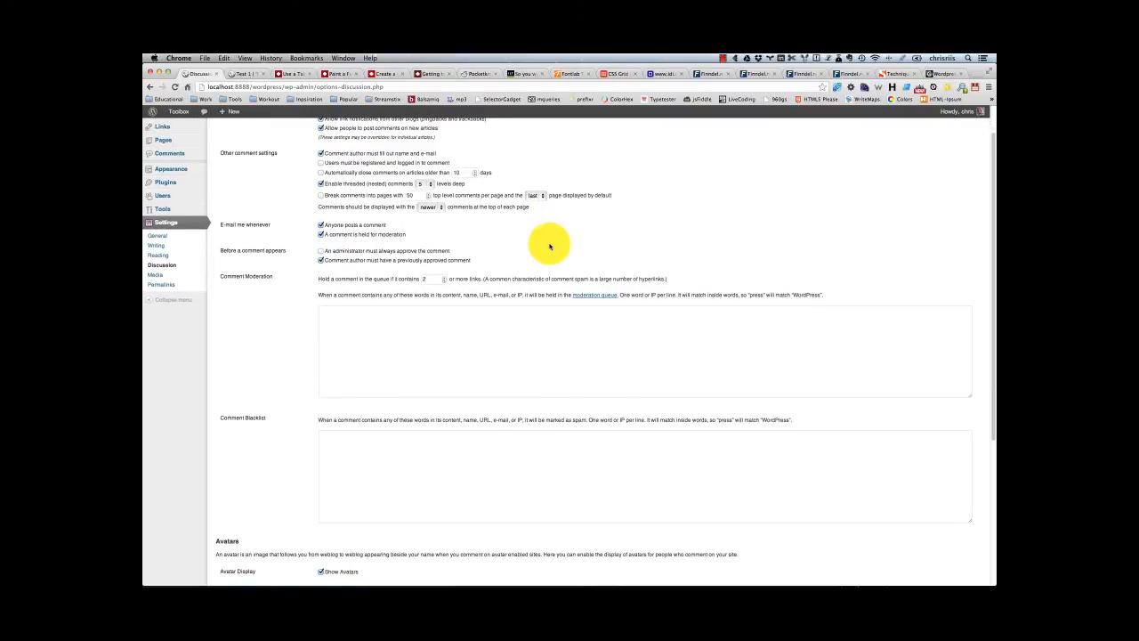
click(443, 278)
drag(435, 279, 413, 280)
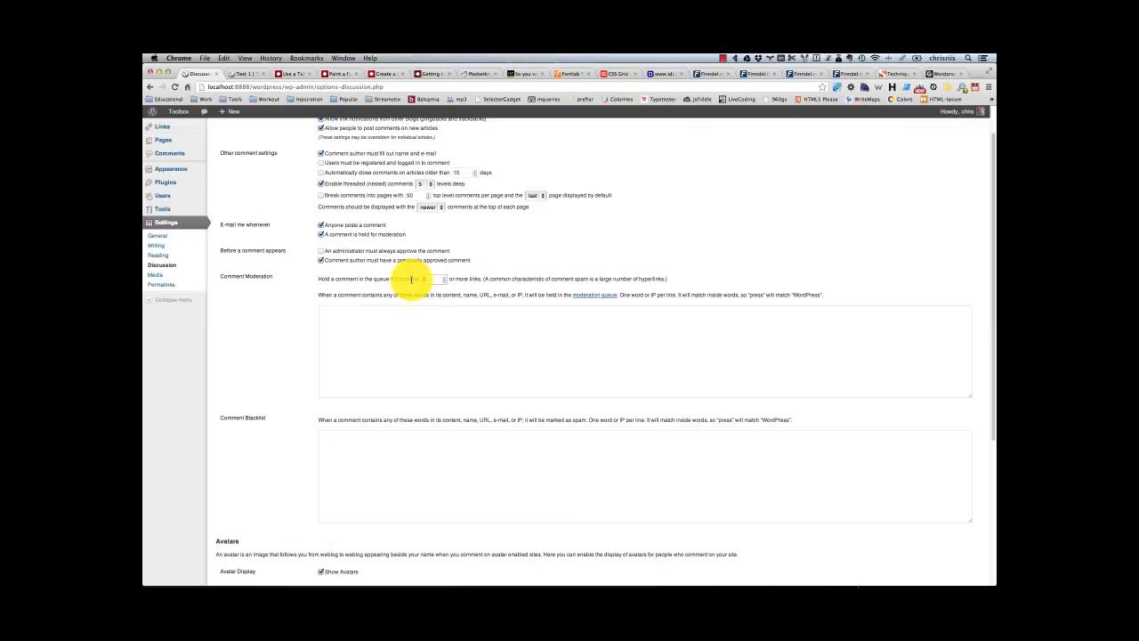
click(501, 264)
click(501, 265)
click(501, 264)
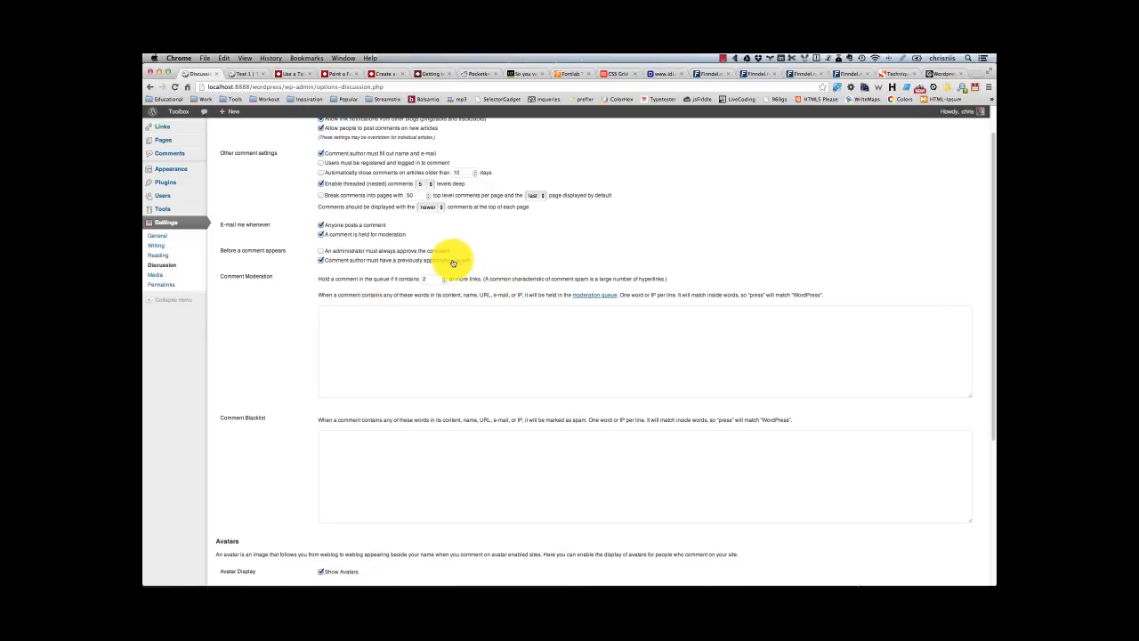
Step: Enter the trial word "shitbags" in the Comment Moderation list, clear it, and examine the Comment Blacklist
scroll(399, 267, down, 2)
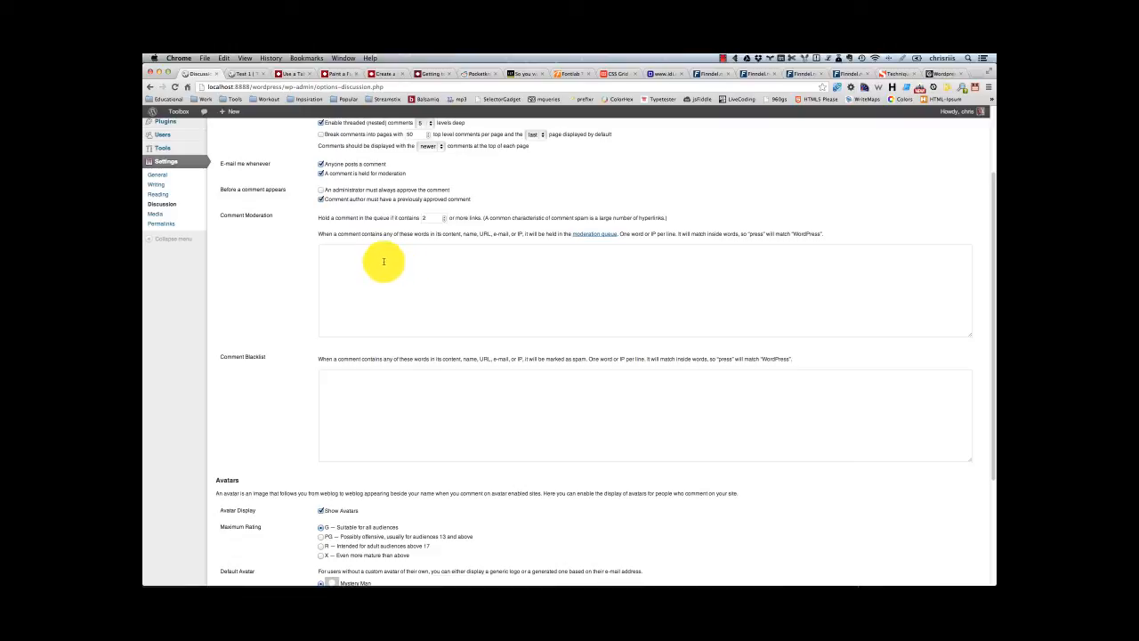
click(450, 300)
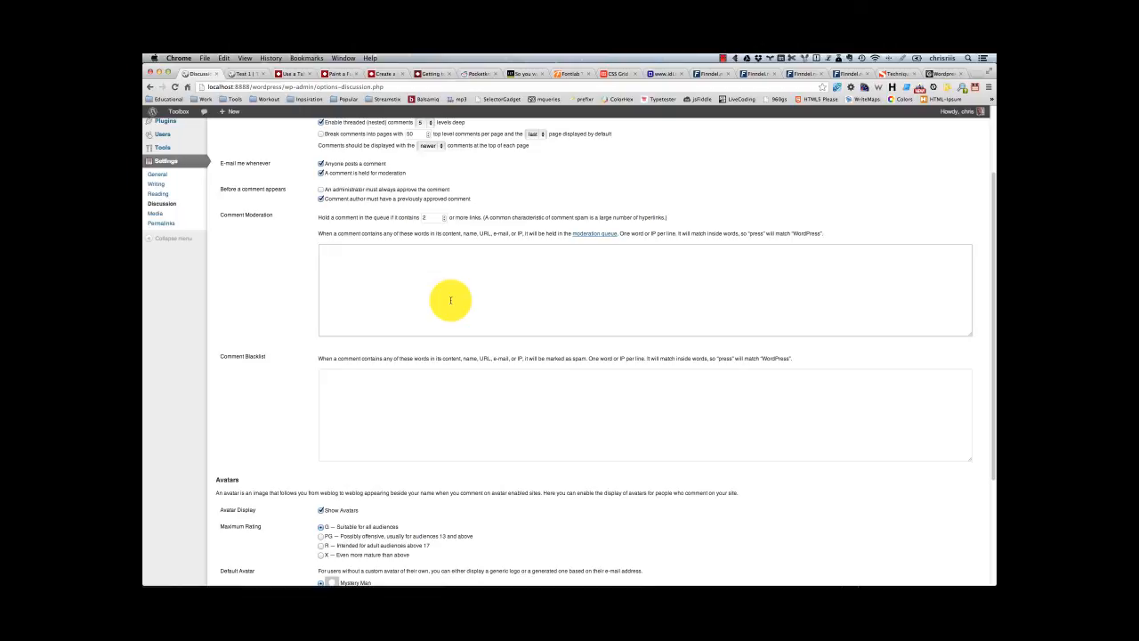
text(shitbags)
key(BackSpace)
key(BackSpace)
key(BackSpace)
key(BackSpace)
key(BackSpace)
key(BackSpace)
click(394, 376)
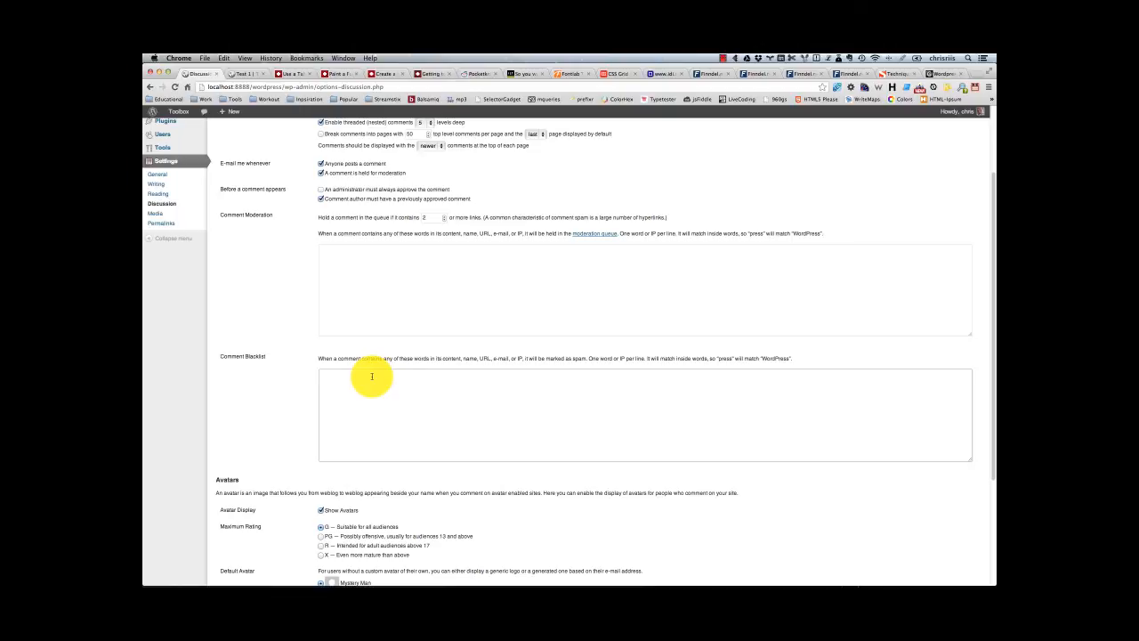
scroll(282, 375, down, 2)
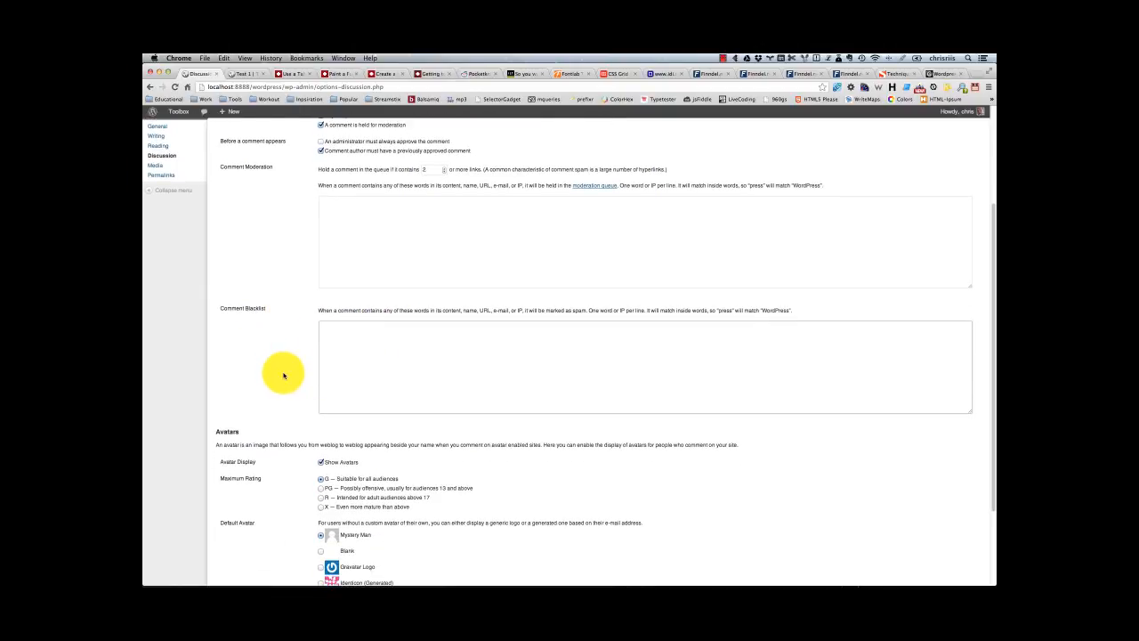